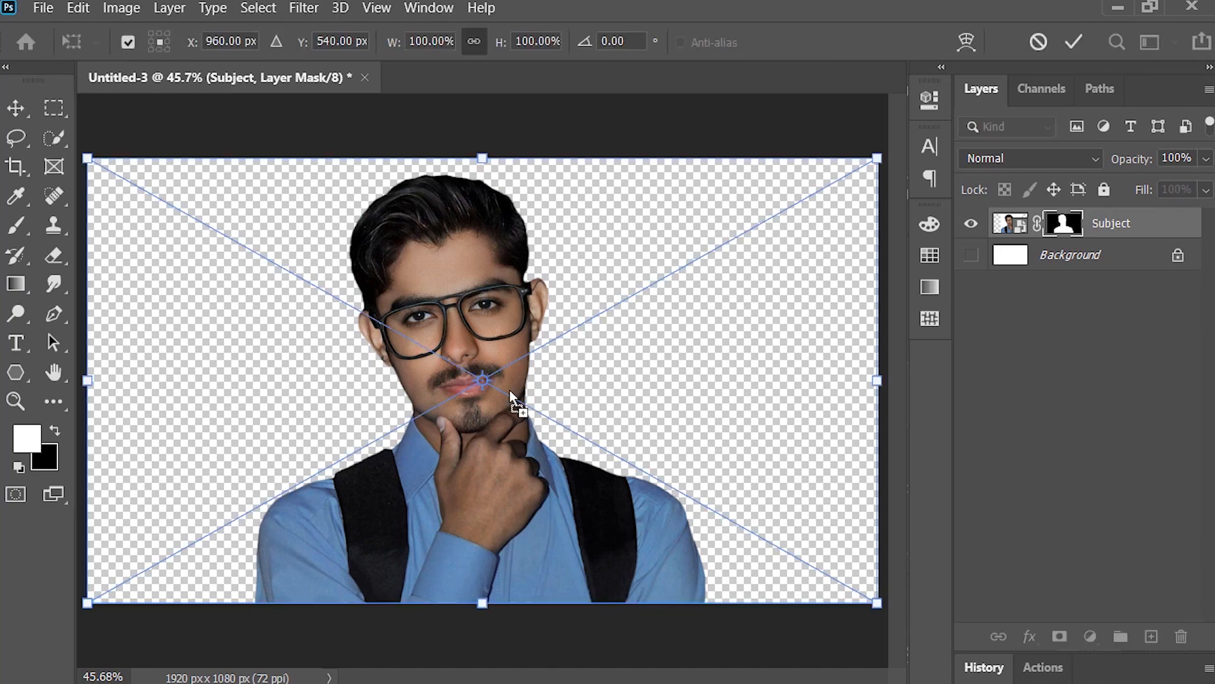
# Step: Place the subject cutout and move the room Background layer directly beneath the Subject layer
pyautogui.press('Return')
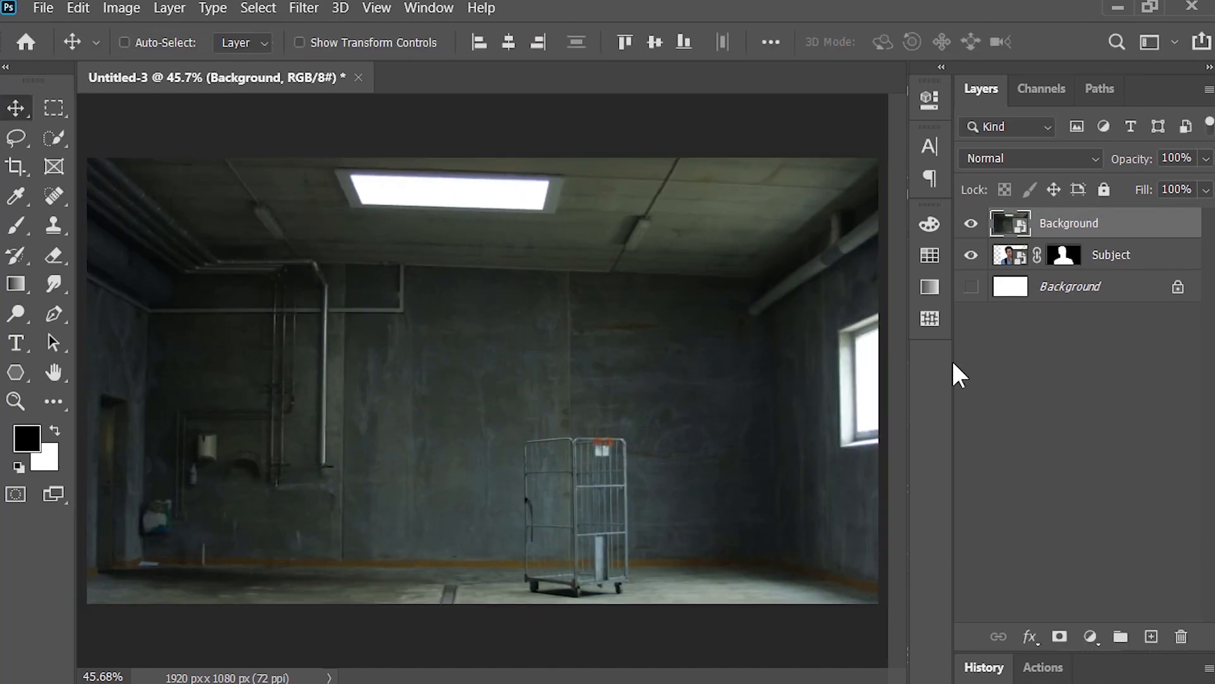
pyautogui.moveTo(1055, 229); pyautogui.dragTo(1058, 262)
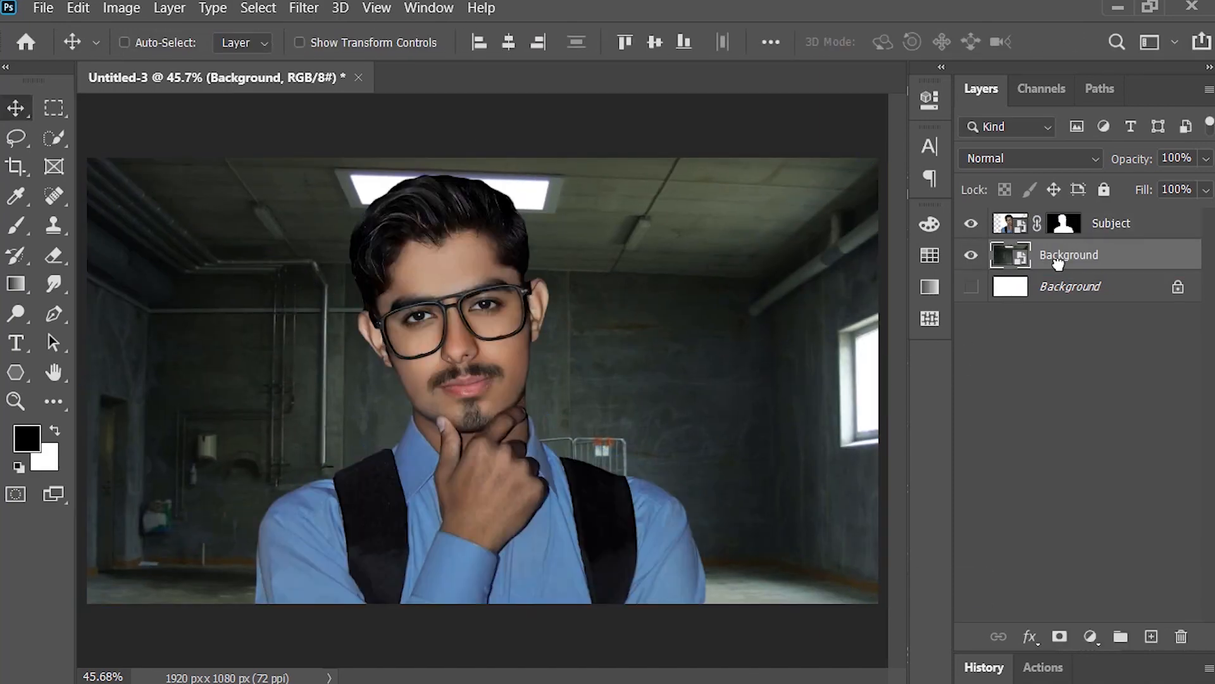
# Step: Apply a 30 px Field Blur to the room Background layer
pyautogui.click(304, 8)
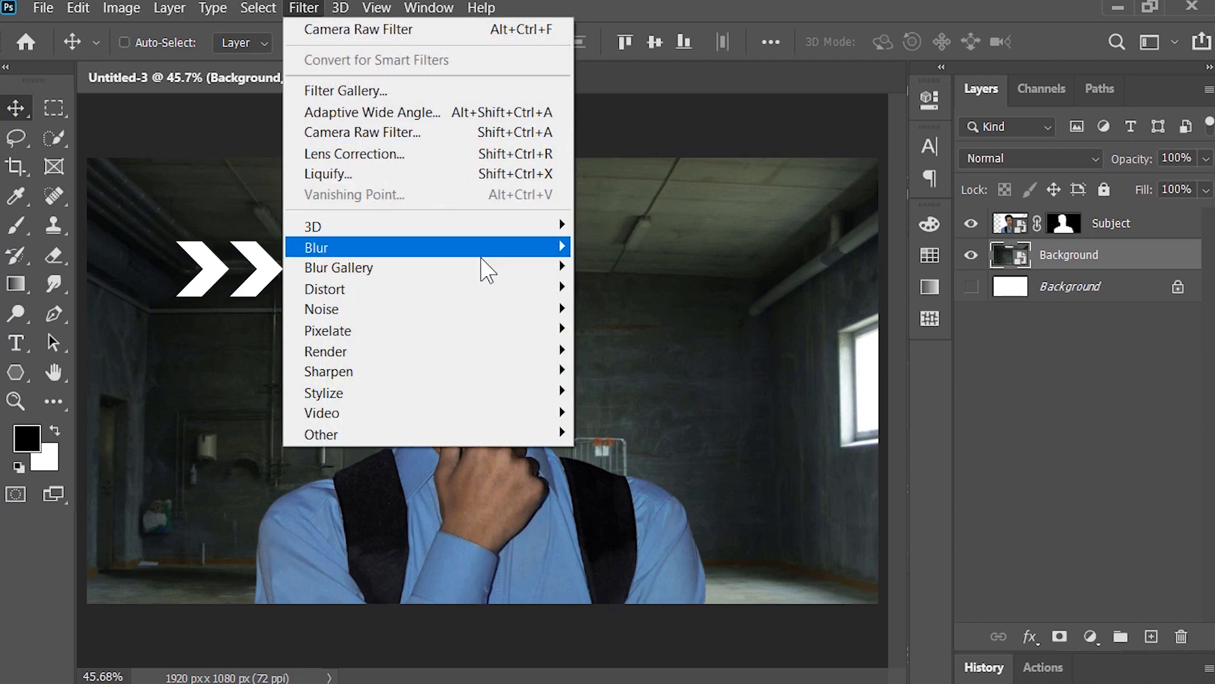
pyautogui.moveTo(488, 269)
pyautogui.click(654, 265)
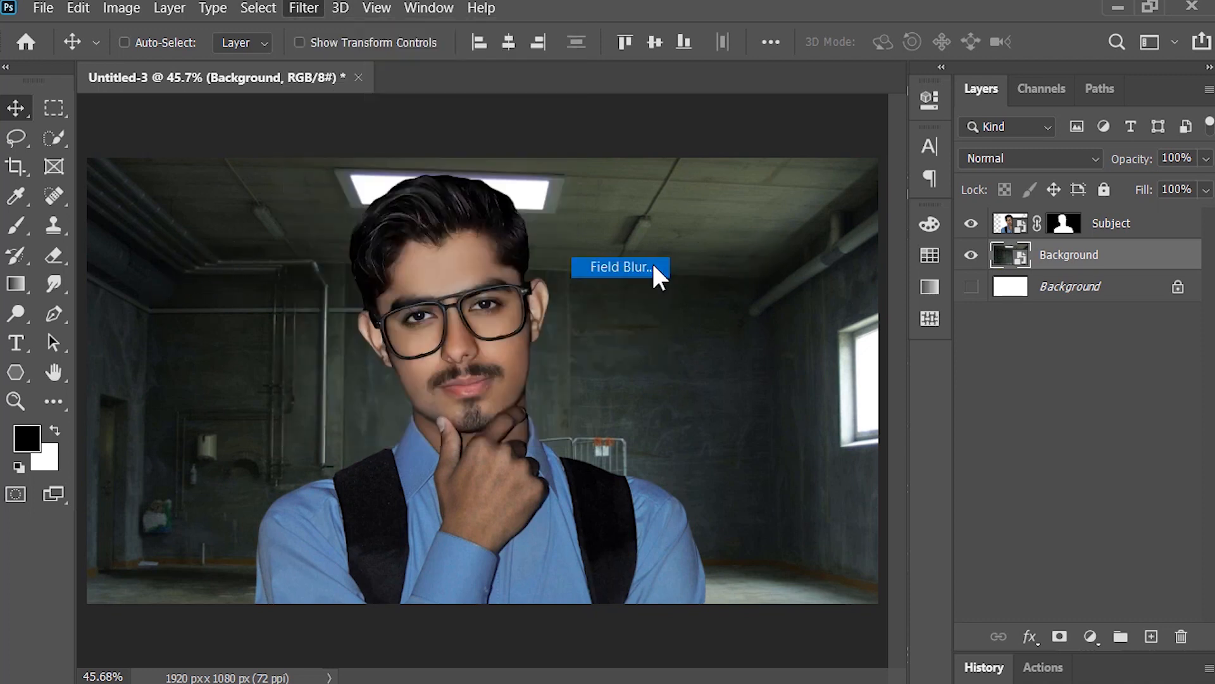
pyautogui.moveTo(1071, 178); pyautogui.dragTo(1074, 177)
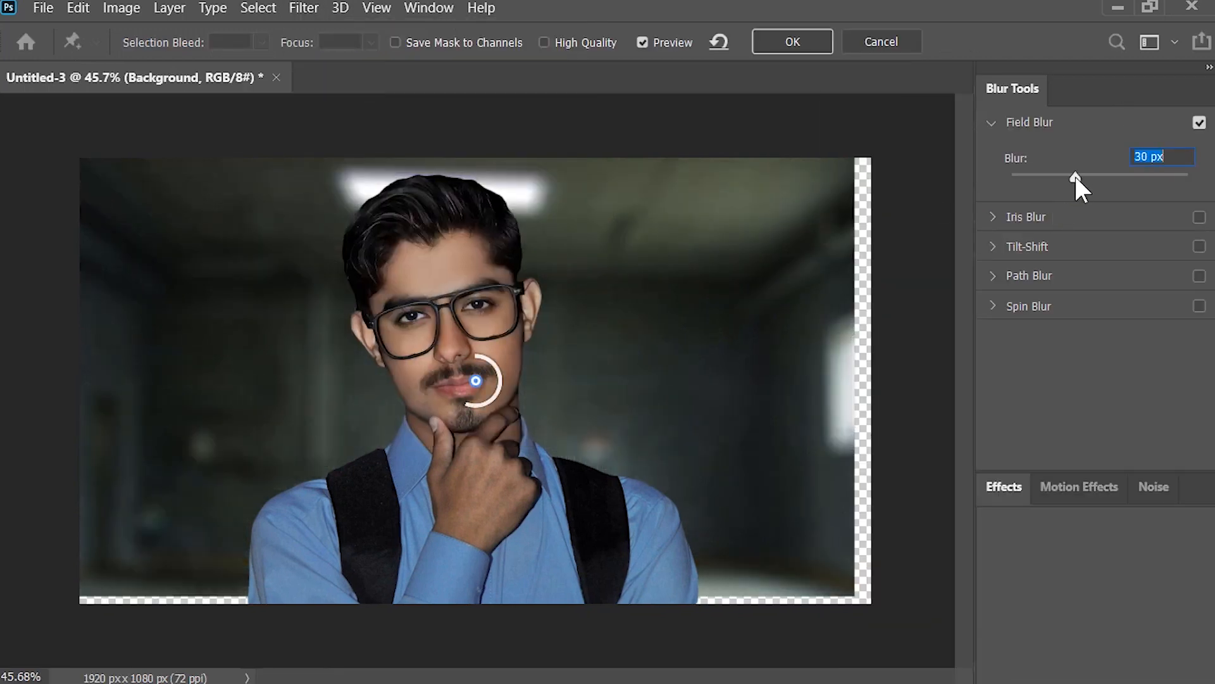
pyautogui.press('Return')
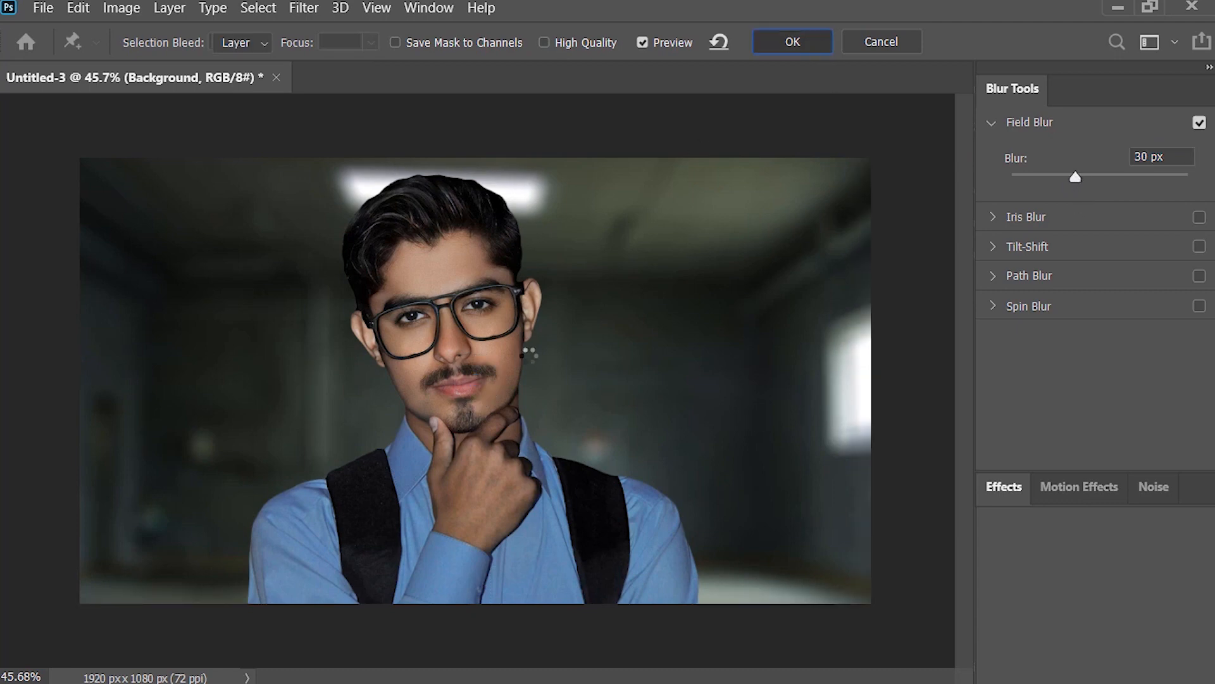
# Step: Add a Curves adjustment layer above the room Background and lower the curve to darken it
pyautogui.click(1089, 636)
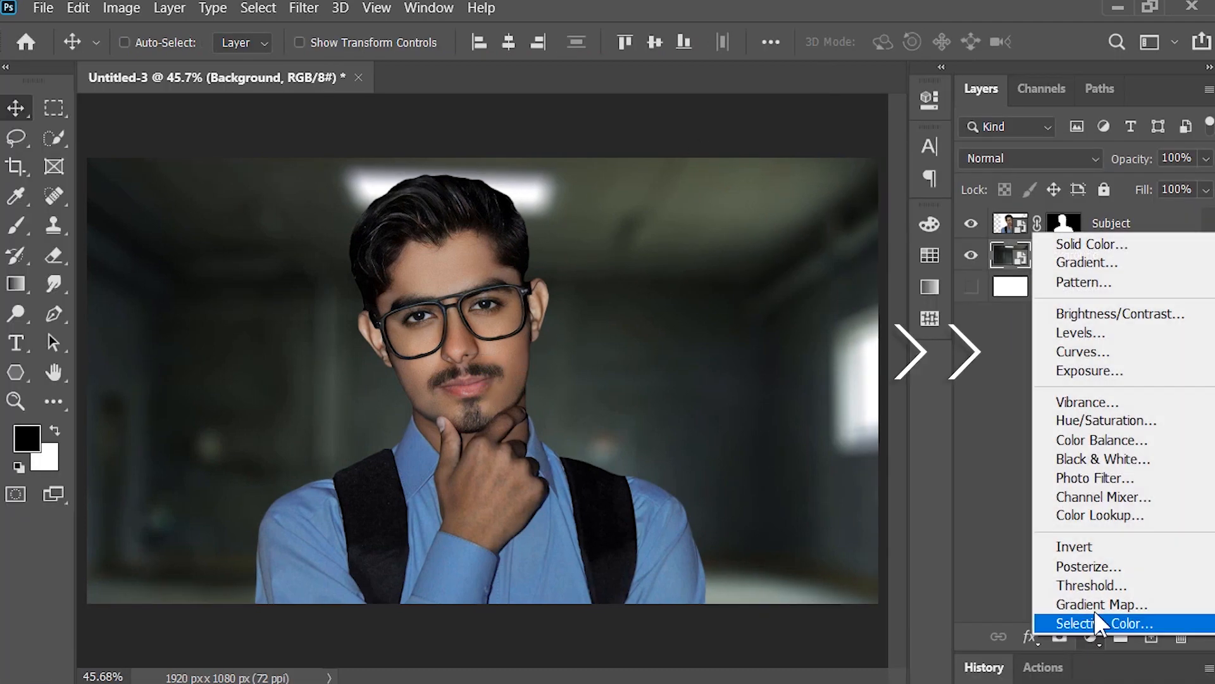
pyautogui.click(1031, 353)
pyautogui.moveTo(867, 221); pyautogui.dragTo(888, 342)
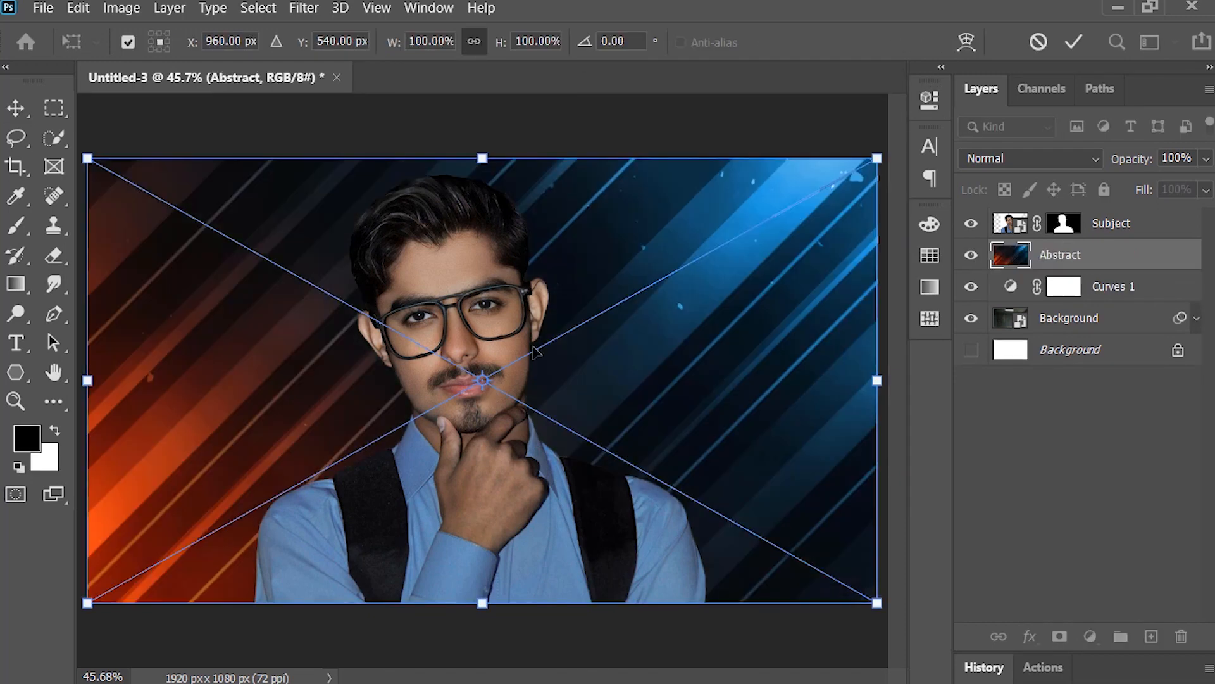
# Step: Mirror the placed Abstract image horizontally over the full canvas and set its blend mode to Color Dodge
pyautogui.scroll(-3, 533, 350)
pyautogui.moveTo(820, 380); pyautogui.dragTo(175, 383)
pyautogui.press('Return')
pyautogui.scroll(3, 406, 374)
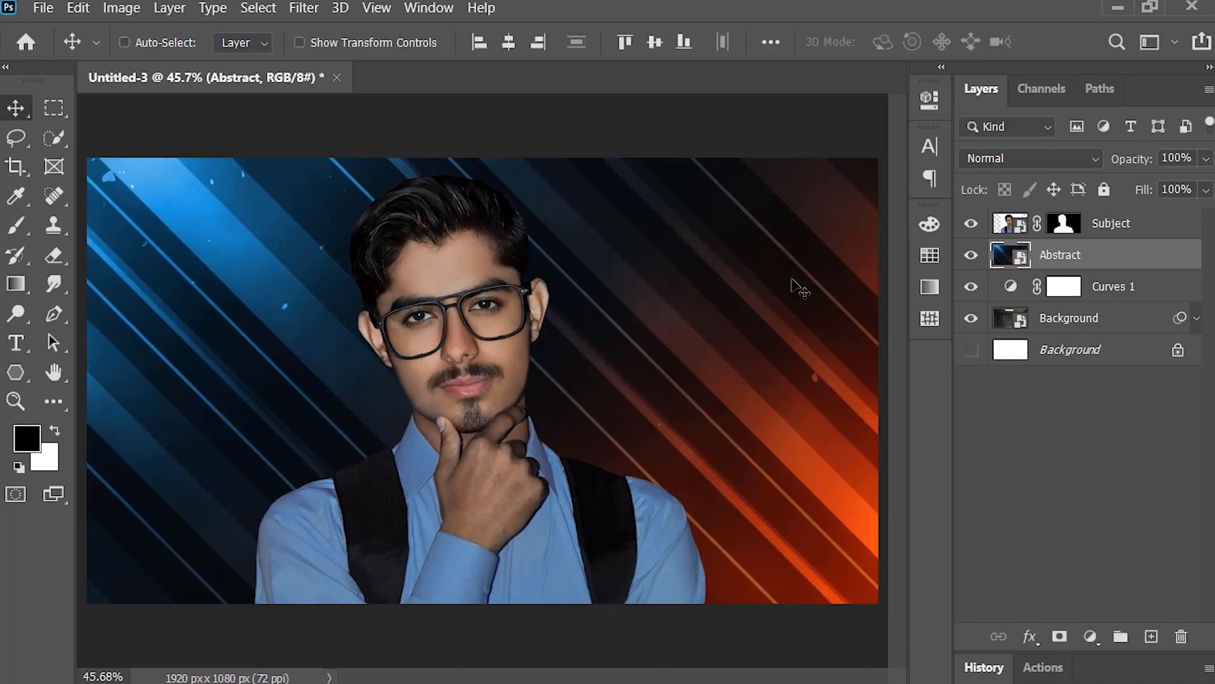
pyautogui.click(1010, 158)
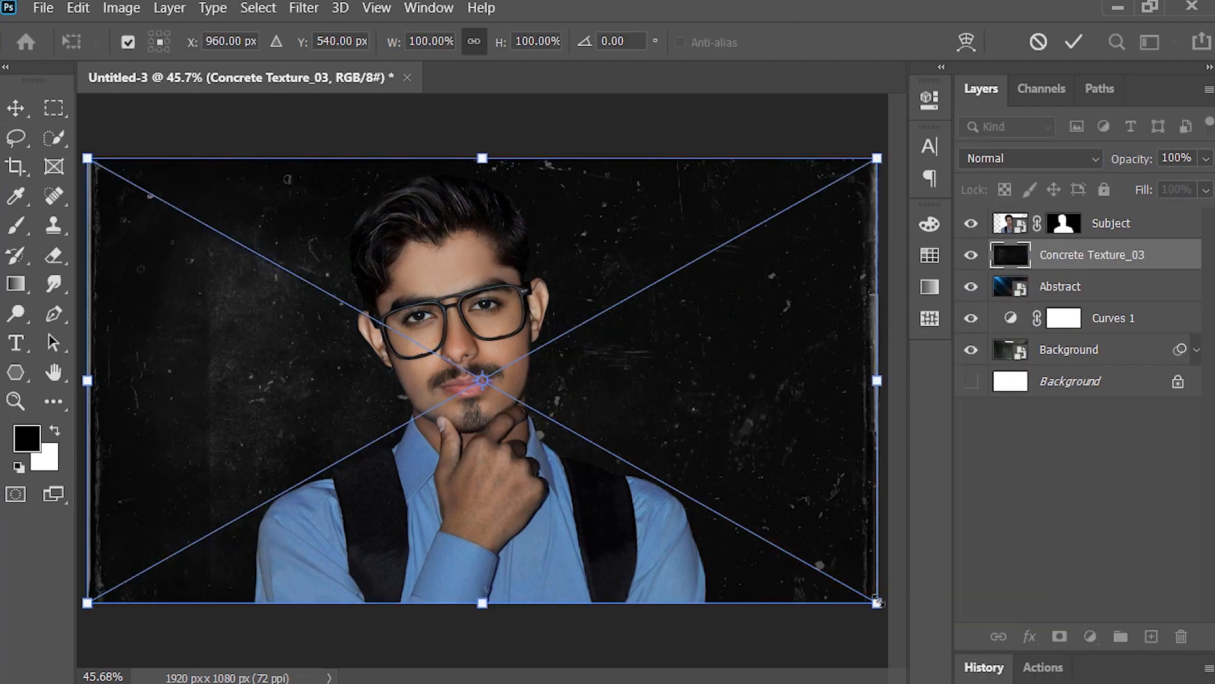
# Step: Stretch the placed Concrete Texture_03 image slightly beyond the canvas and set its blend mode to Screen
pyautogui.moveTo(877, 601); pyautogui.dragTo(893, 611)
pyautogui.press('Return')
pyautogui.click(1009, 158)
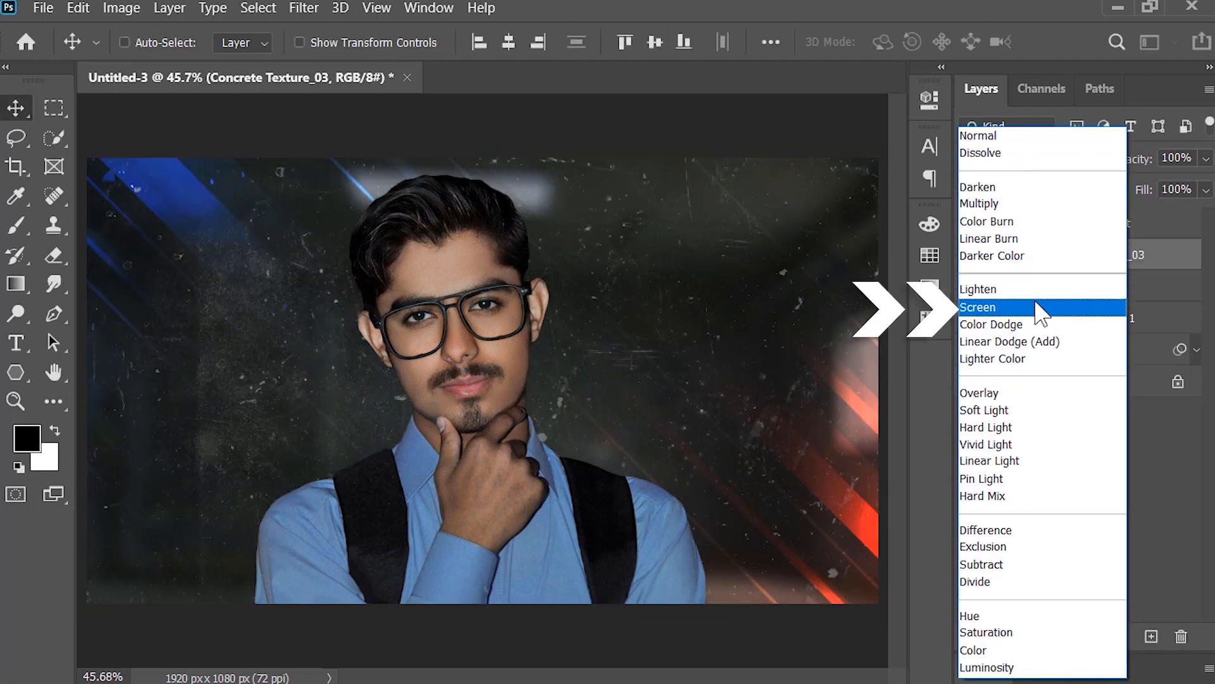
pyautogui.click(1038, 308)
# Step: Group the texture, Abstract, Curves and room layers under the name Bakcground and delete the locked white Background layer
pyautogui.keyDown('shift'); pyautogui.click(1100, 352); pyautogui.keyUp('shift')
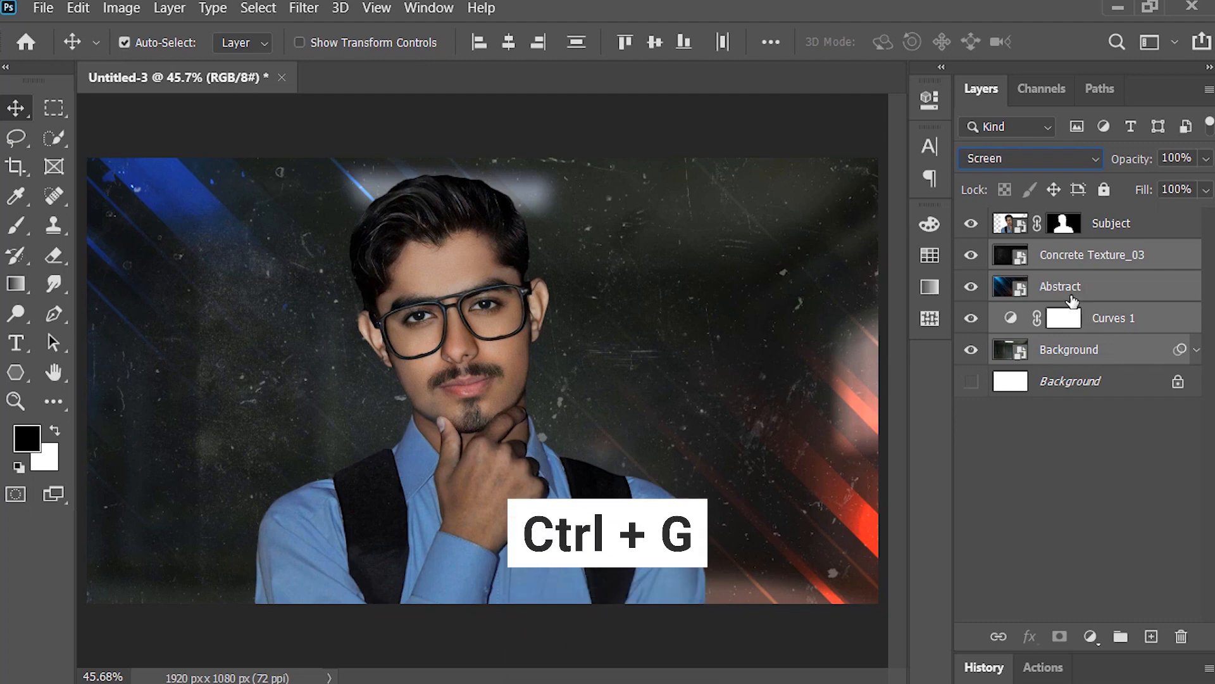
pyautogui.hotkey('ctrl', 'g')
pyautogui.doubleClick(1055, 254)
pyautogui.write('Bakcground')
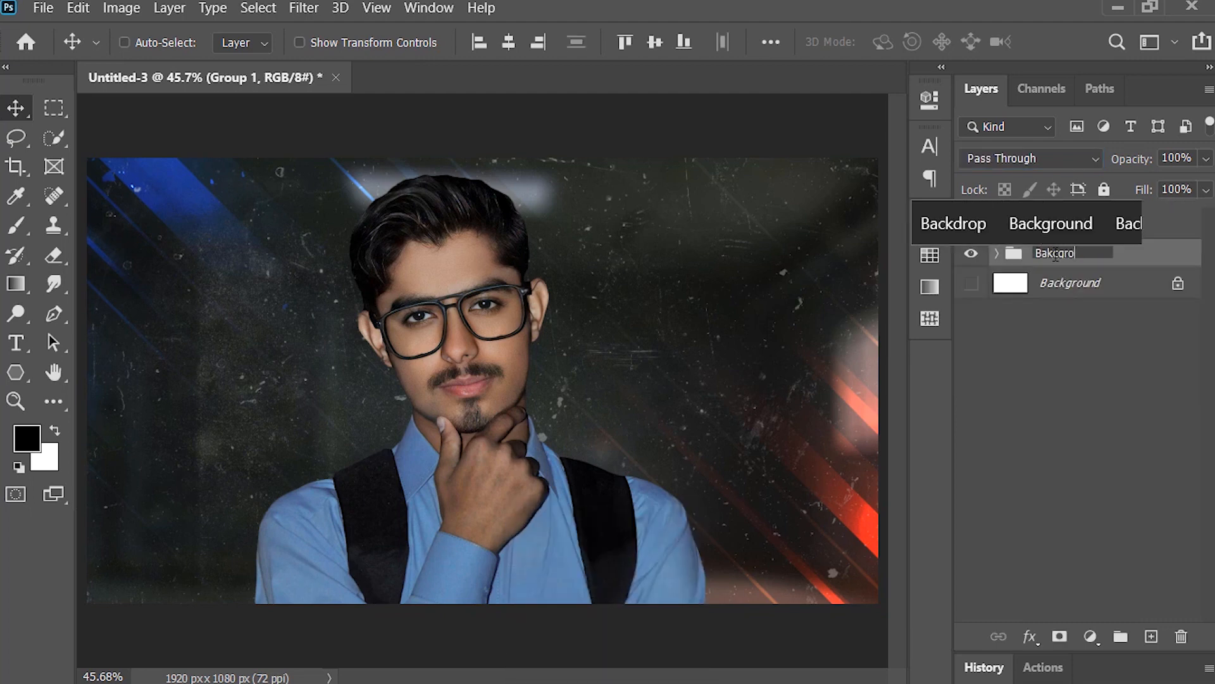
pyautogui.press('Return')
pyautogui.moveTo(1092, 298); pyautogui.dragTo(1181, 636)
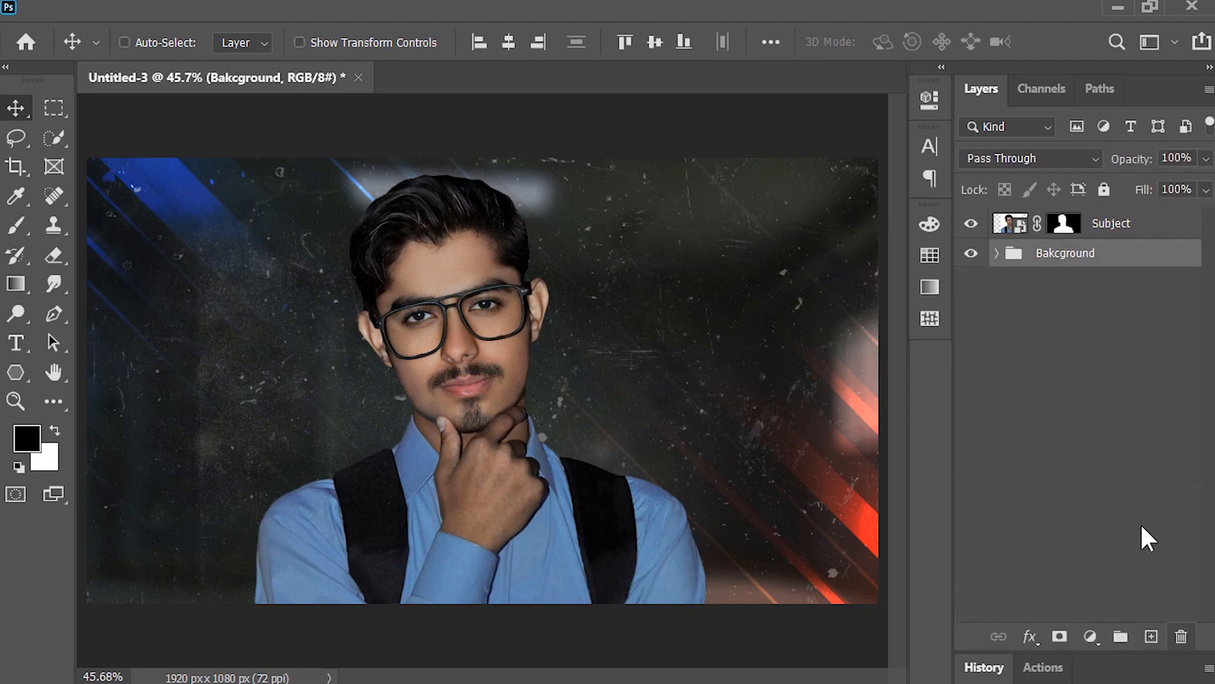
# Step: Place the Spot Light image above the Subject layer
pyautogui.click(1134, 230)
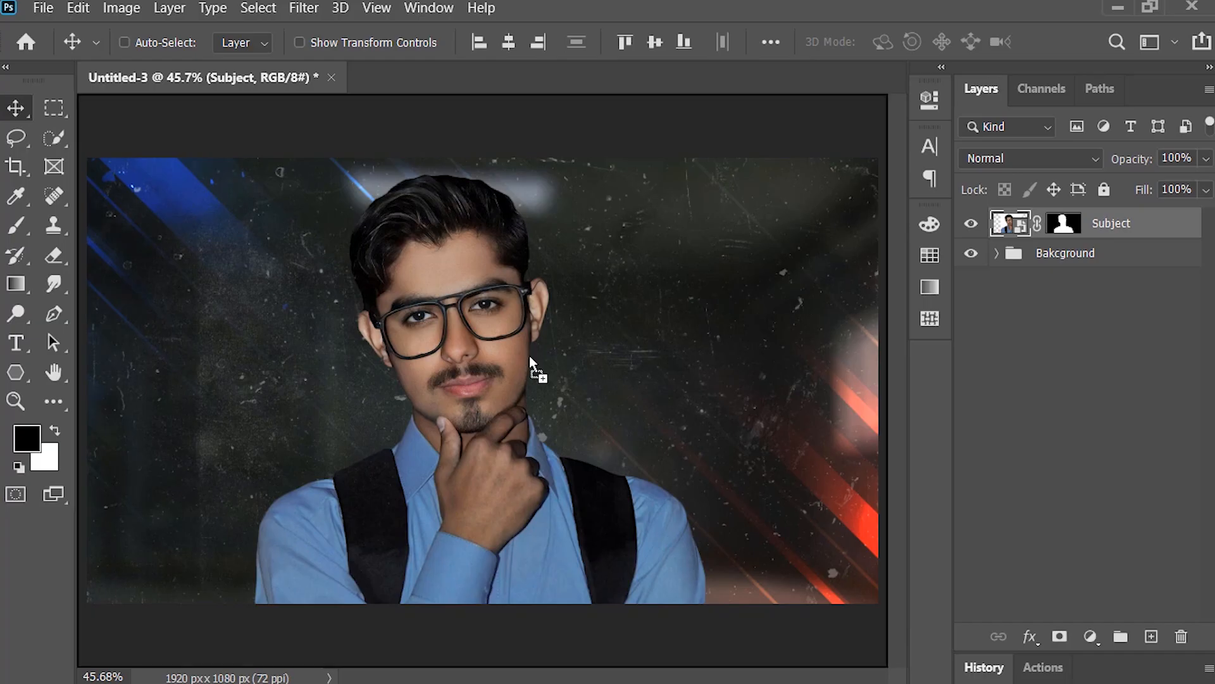
pyautogui.moveTo(529, 356); pyautogui.dragTo(529, 356)
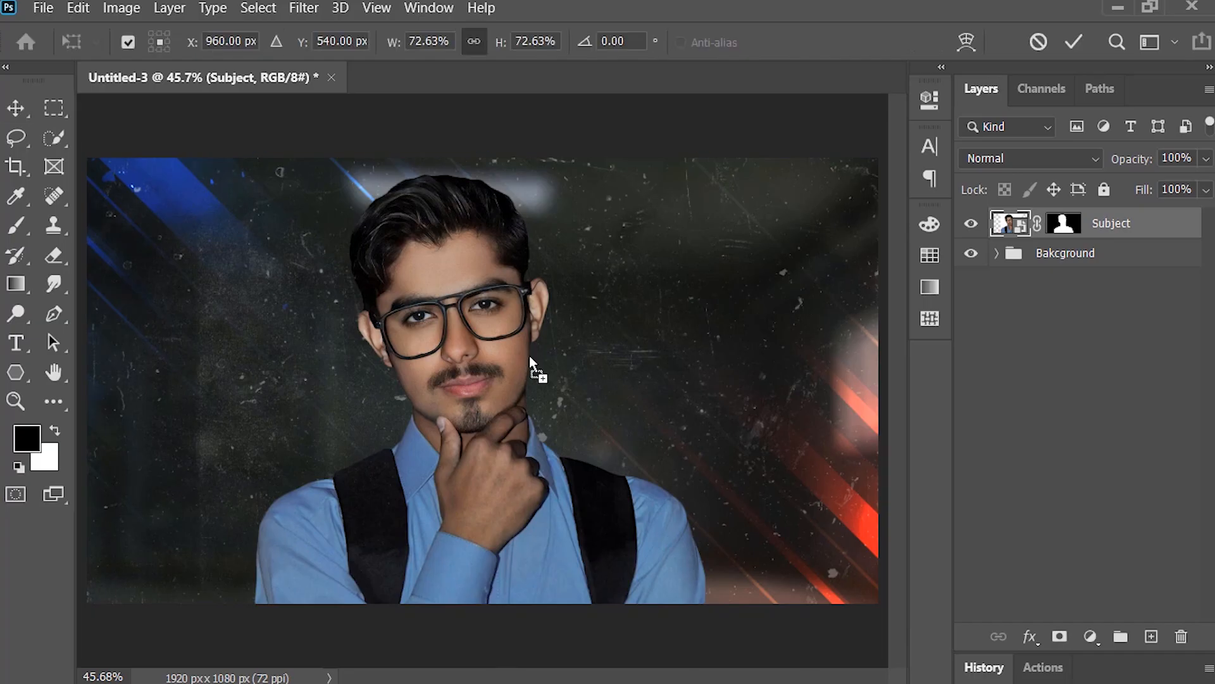
pyautogui.scroll(-4, 529, 356)
pyautogui.press('Return')
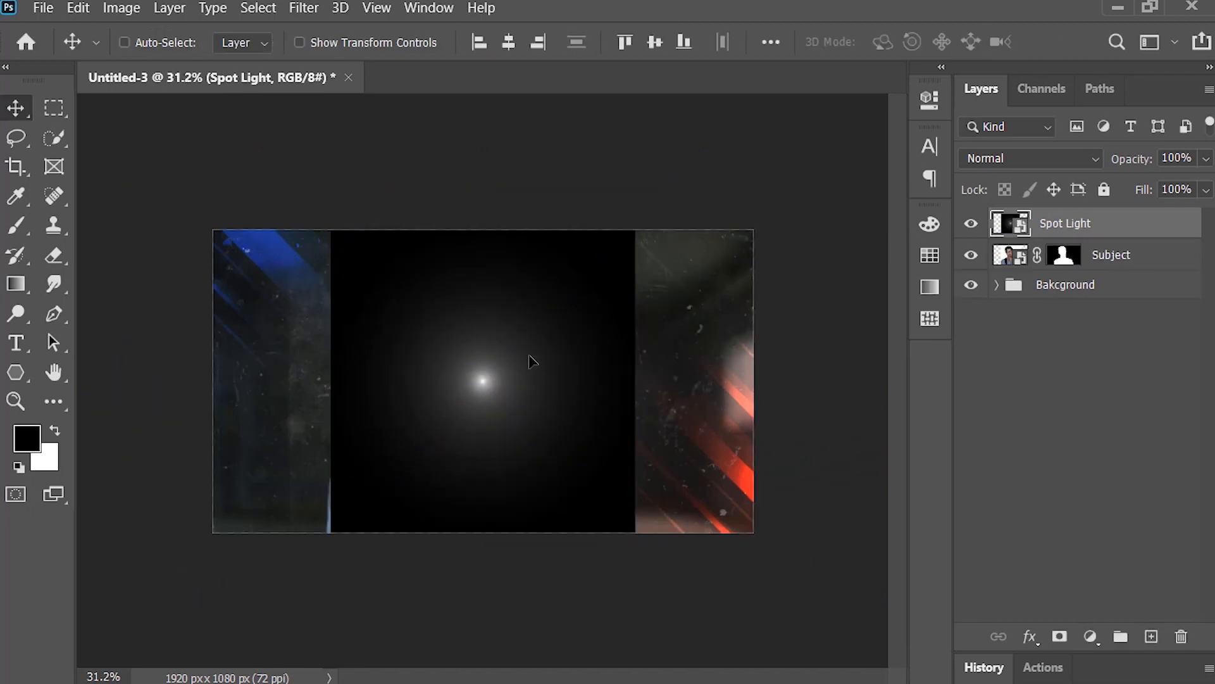
# Step: Colorize the Spot Light red using Hue/Saturation with hue 0 and saturation 80
pyautogui.hotkey('ctrl', 'u')
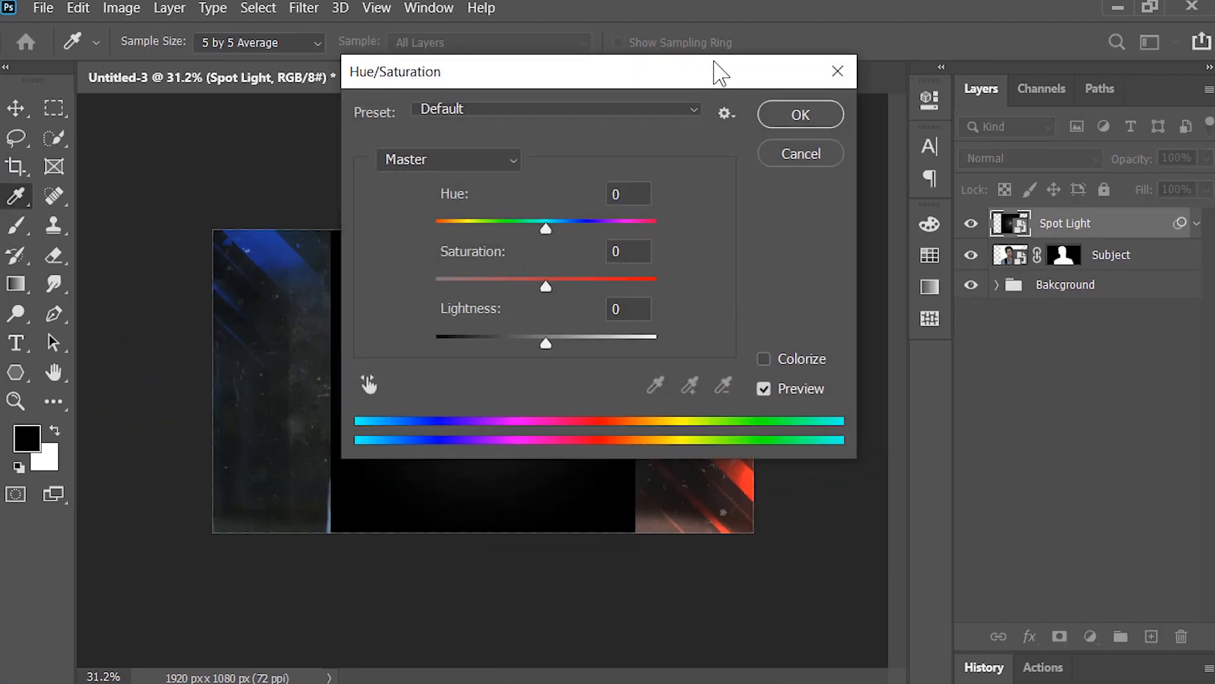
pyautogui.moveTo(715, 69); pyautogui.dragTo(1053, 46)
pyautogui.click(1139, 339)
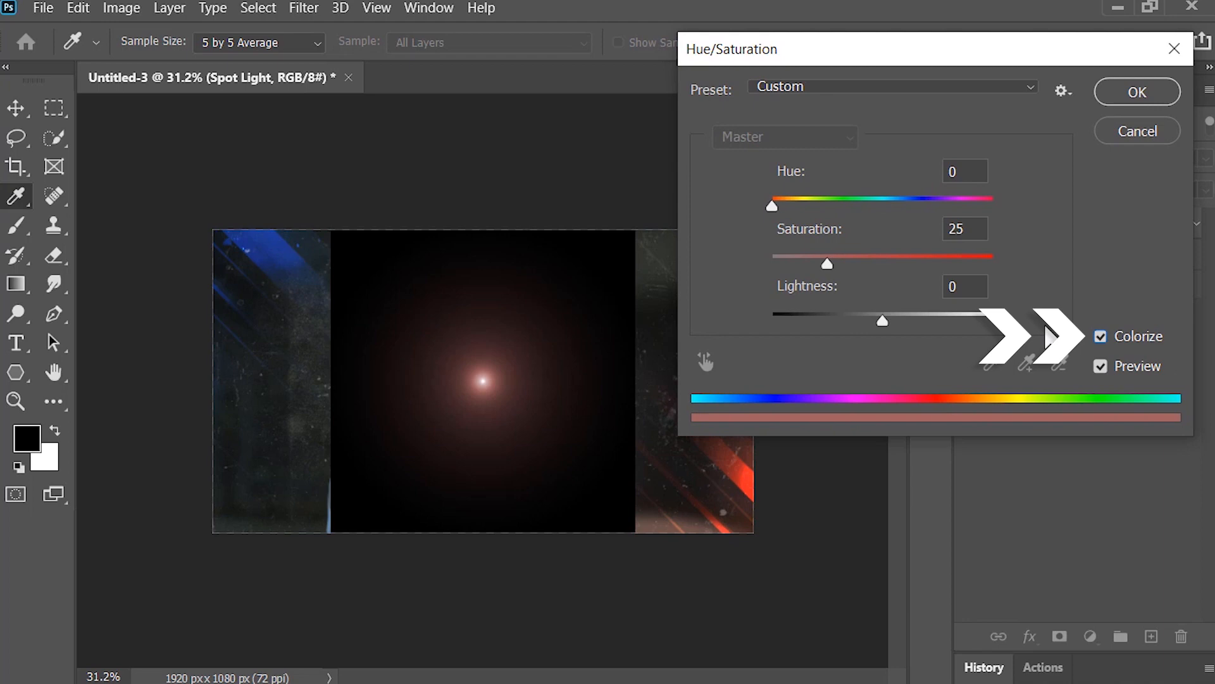
pyautogui.click(975, 256)
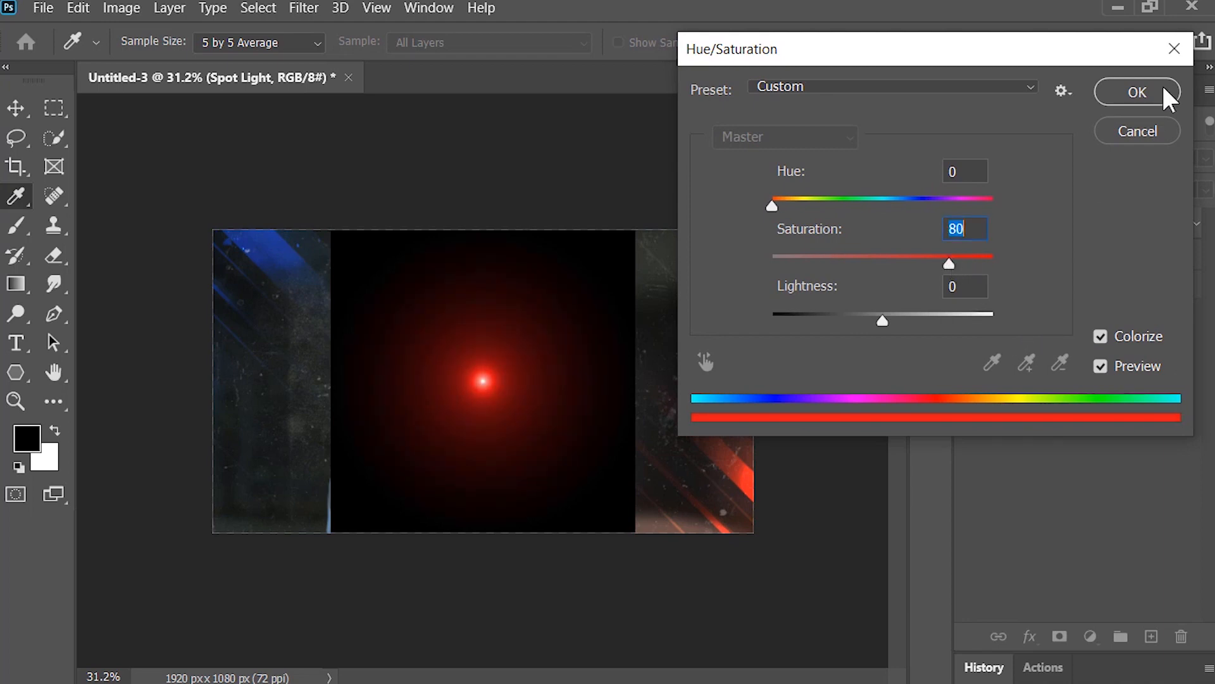
pyautogui.click(1160, 89)
# Step: Enlarge the Spot Light to about 179% and move its centre just outside the canvas's upper-right corner
pyautogui.hotkey('ctrl', 't')
pyautogui.click(674, 307)
pyautogui.moveTo(514, 490); pyautogui.dragTo(785, 338)
pyautogui.moveTo(604, 382); pyautogui.dragTo(394, 607)
pyautogui.moveTo(650, 454); pyautogui.dragTo(681, 422)
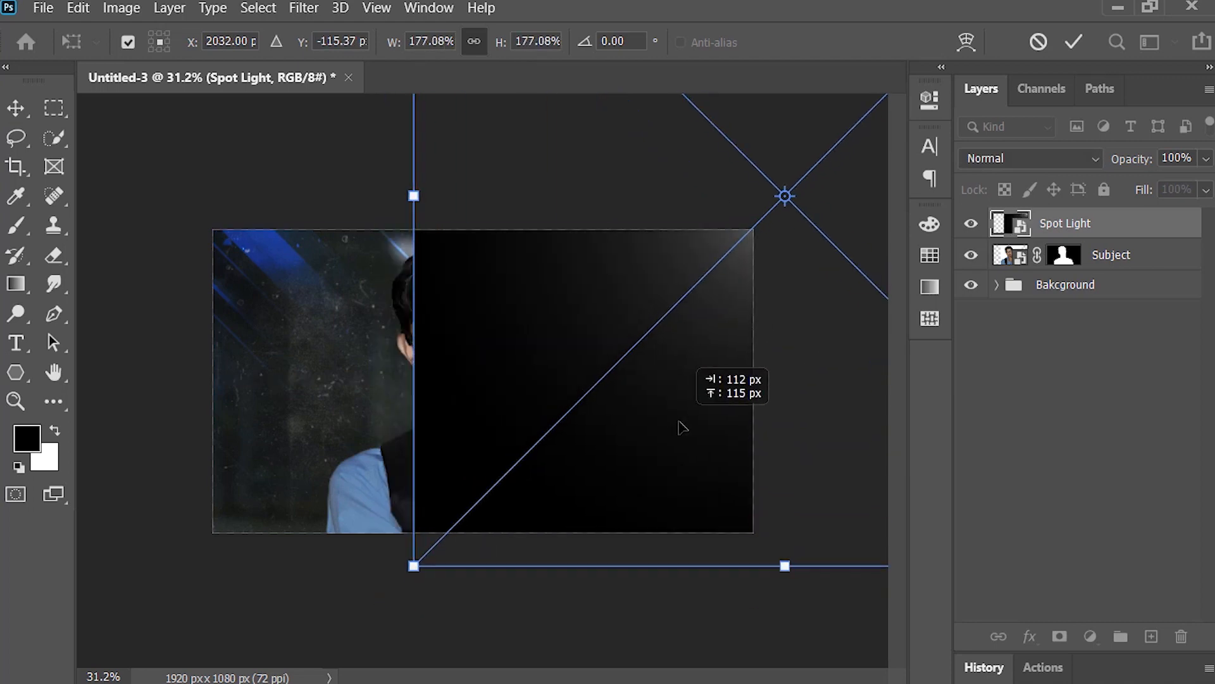
pyautogui.moveTo(415, 568); pyautogui.dragTo(409, 574)
pyautogui.press('Return')
# Step: Set the Spot Light layer's blend mode to Linear Dodge (Add) and rename the layer Red Light
pyautogui.click(1018, 162)
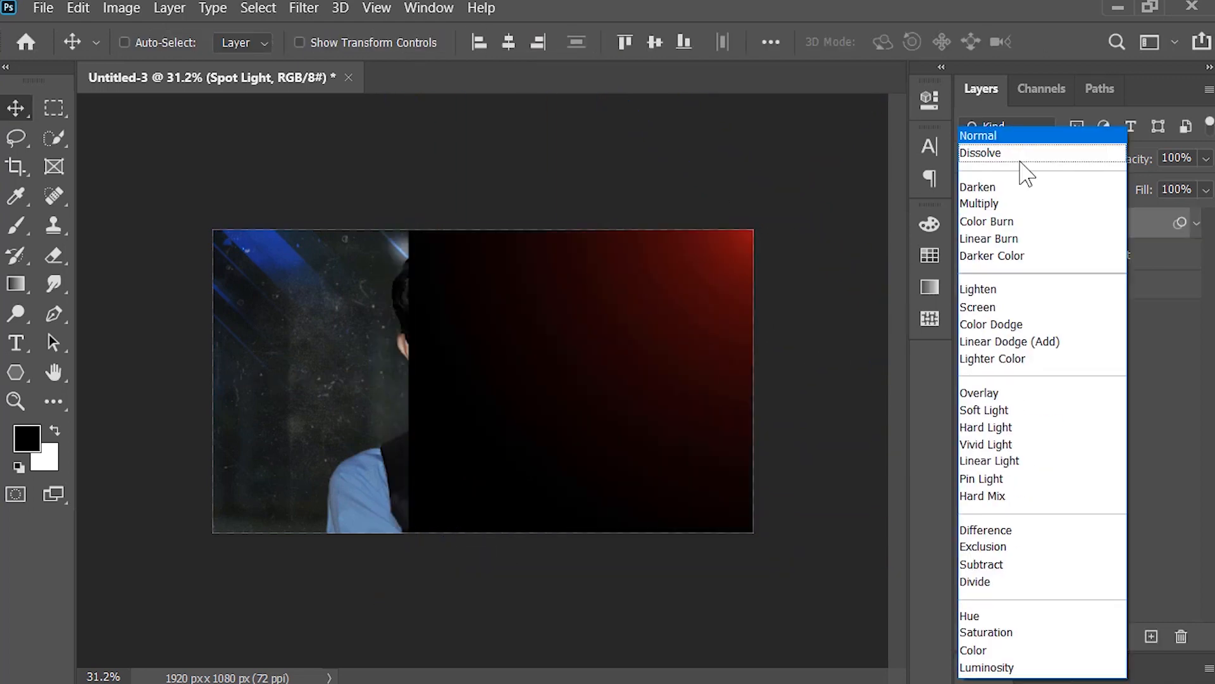
pyautogui.click(1083, 342)
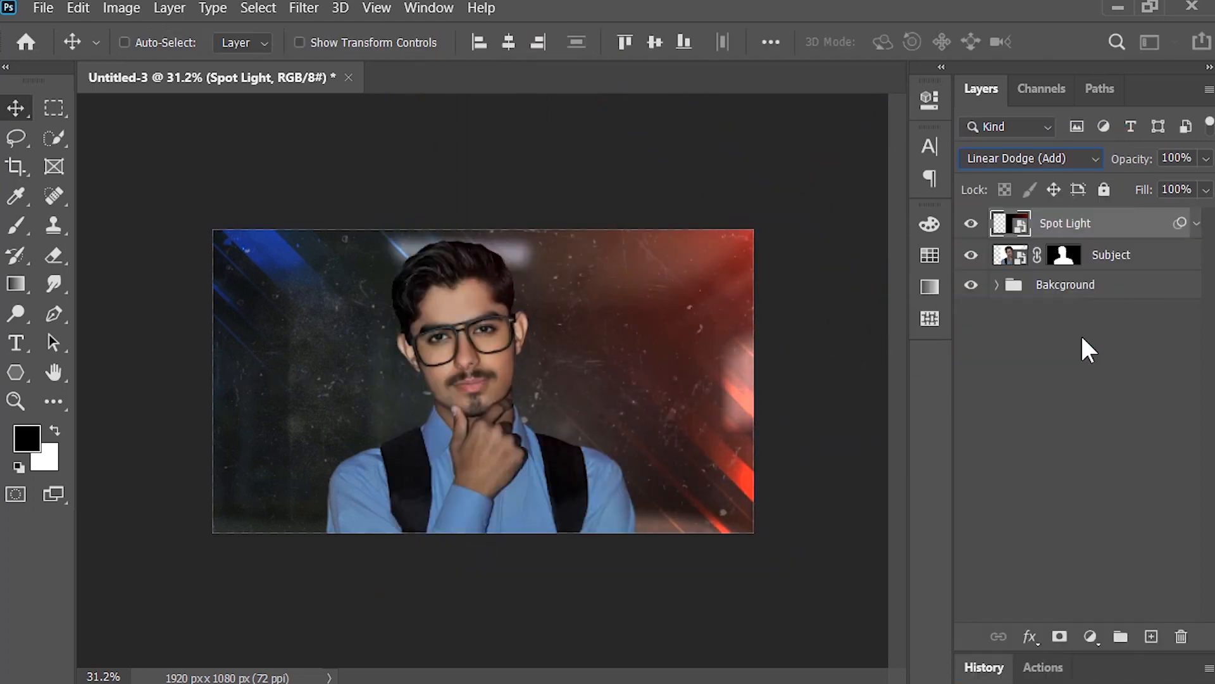
pyautogui.doubleClick(1068, 224)
pyautogui.write('Red Light')
pyautogui.press('Return')
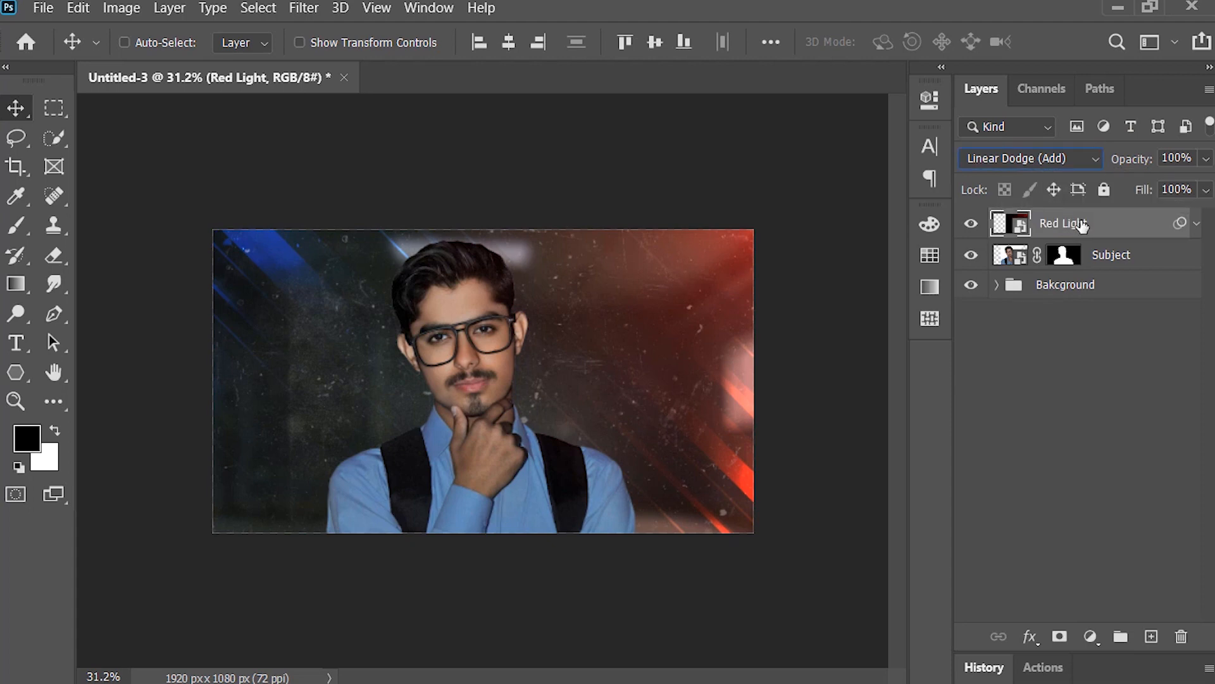
# Step: Duplicate the Red Light layer and move the copy to the canvas's upper-left corner
pyautogui.hotkey('ctrl', 'j')
pyautogui.hotkey('ctrl', 't')
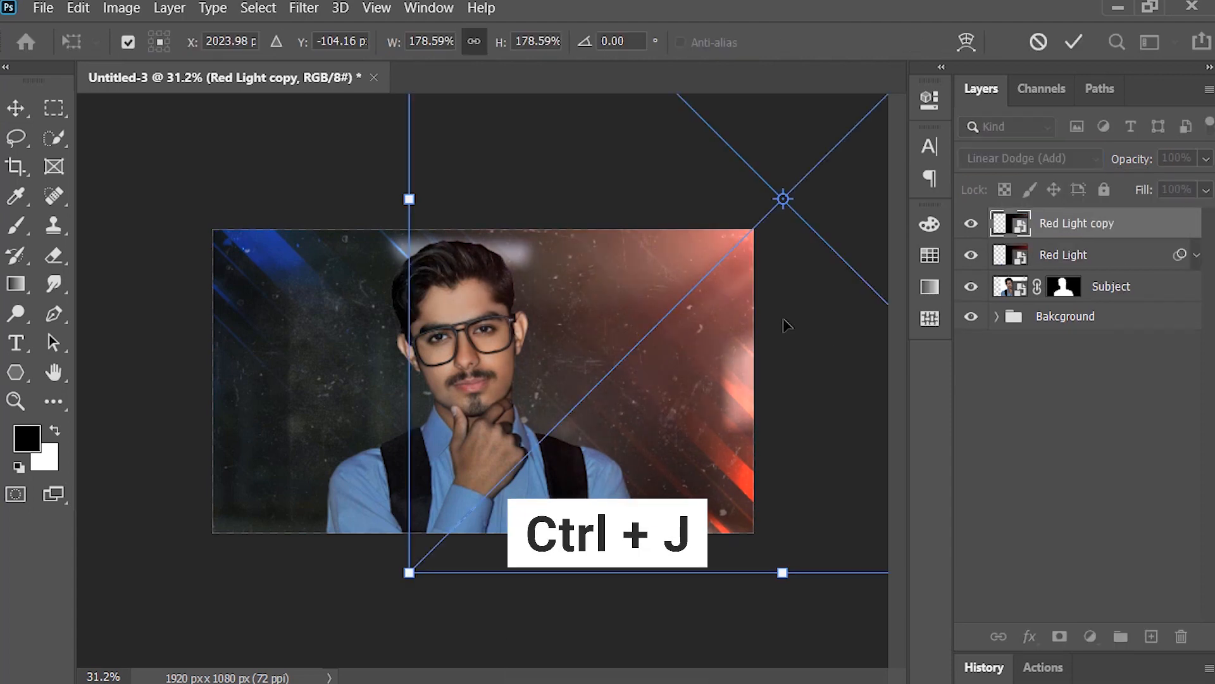
pyautogui.moveTo(787, 326); pyautogui.dragTo(183, 331)
pyautogui.press('Return')
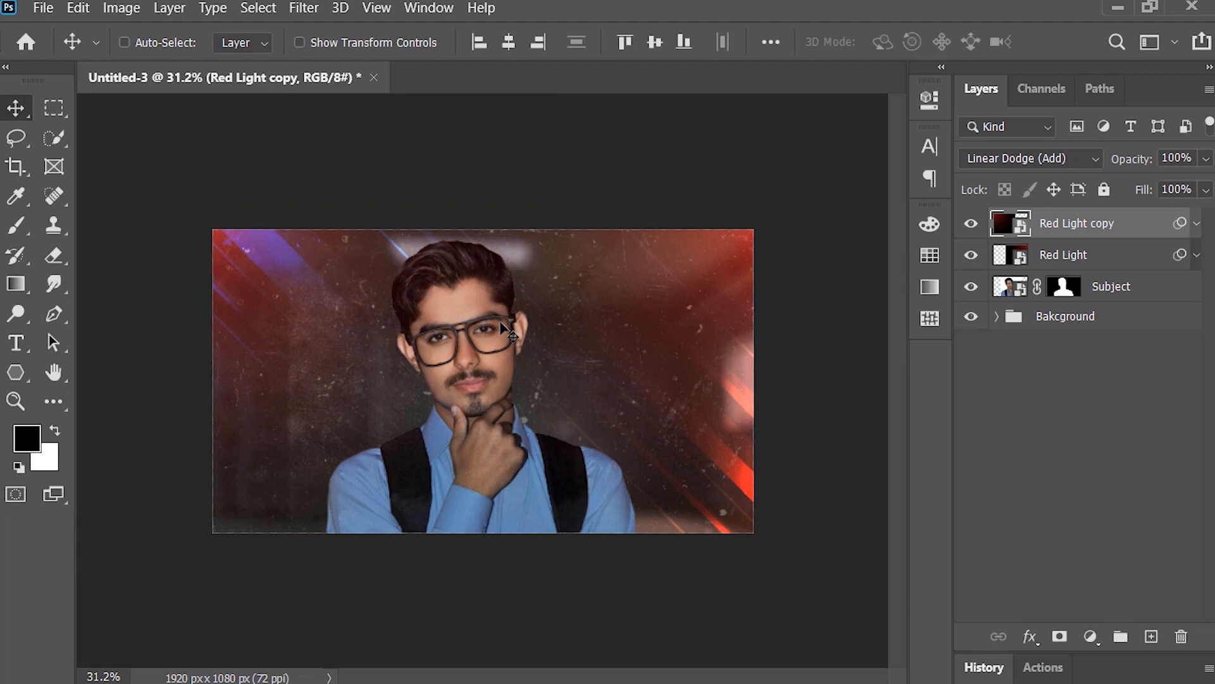
# Step: Change the Red Light copy's Hue/Saturation filter to a blue hue and rename the layer Blue Light
pyautogui.click(1195, 223)
pyautogui.doubleClick(1120, 272)
pyautogui.moveTo(898, 201); pyautogui.dragTo(902, 201)
pyautogui.click(1143, 91)
pyautogui.doubleClick(1073, 222)
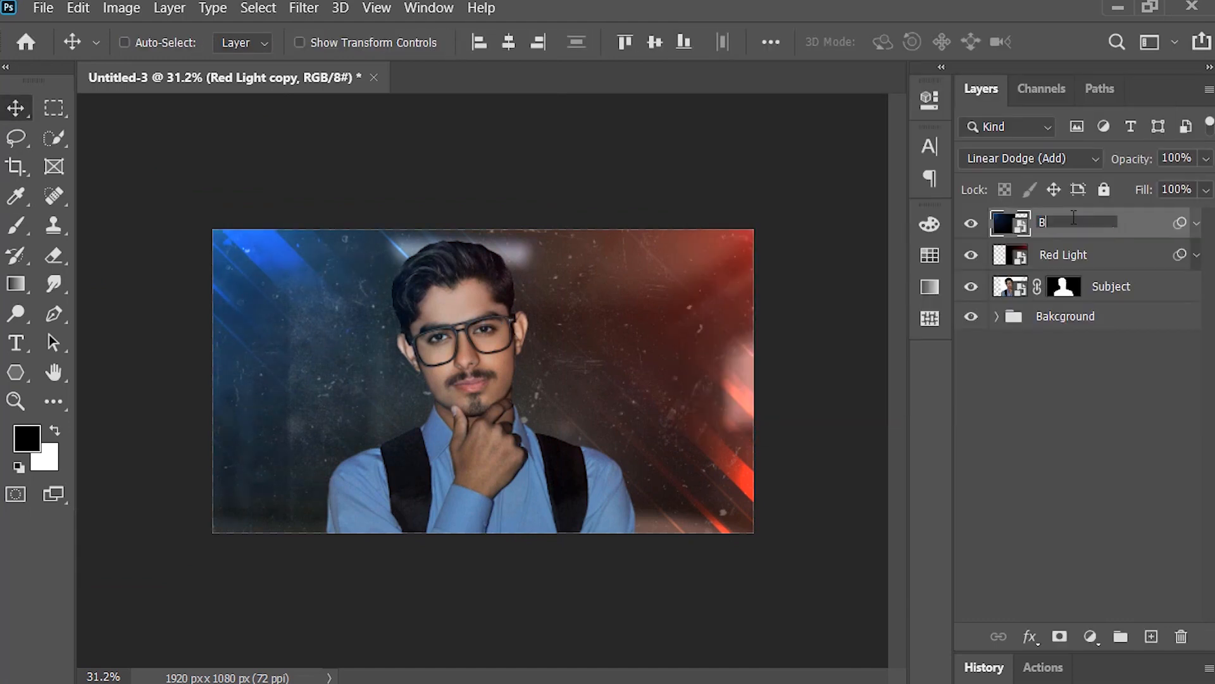
pyautogui.write('Blue Light')
pyautogui.press('Return')
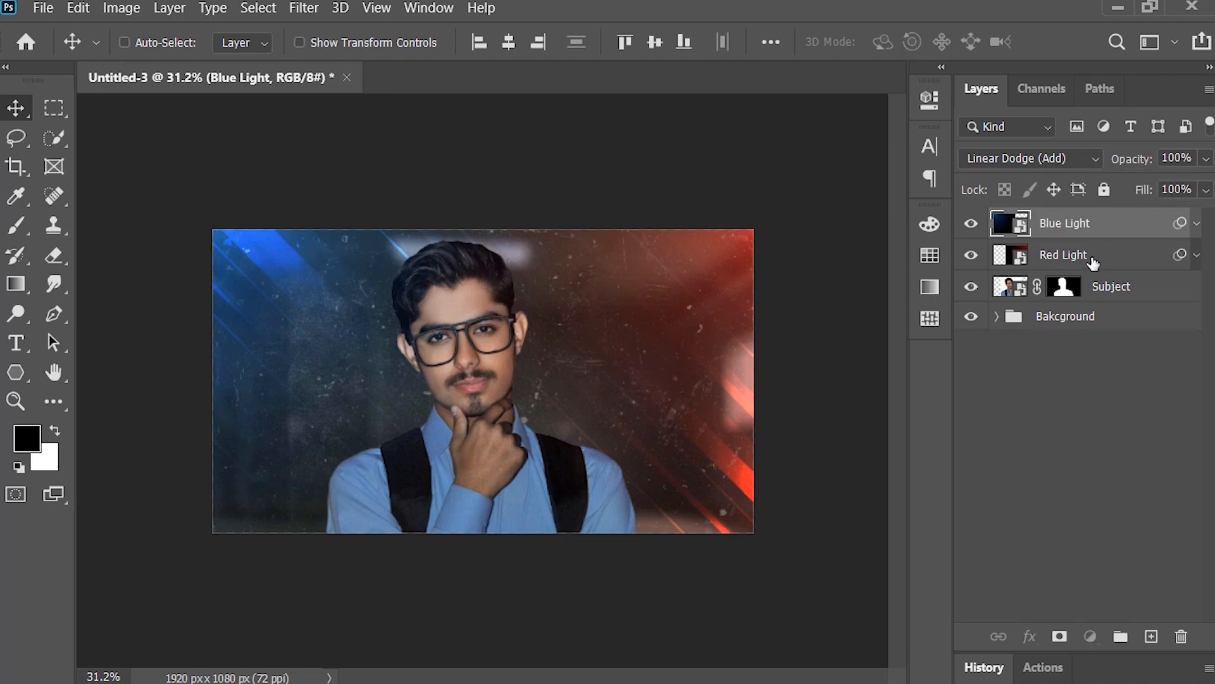
# Step: Group the Blue Light and Red Light layers and name the group Lights
pyautogui.keyDown('shift'); pyautogui.click(1093, 261); pyautogui.keyUp('shift')
pyautogui.click(1120, 636)
pyautogui.click(1060, 223)
pyautogui.write('L')
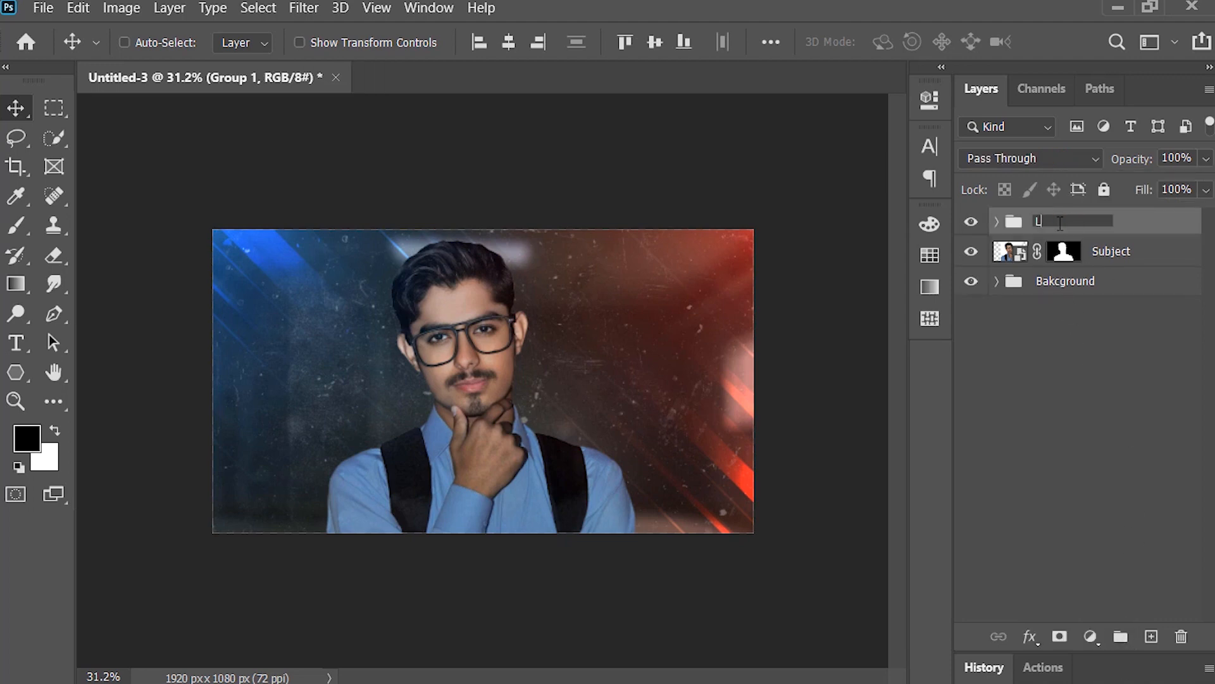
pyautogui.write('ights')
pyautogui.press('Return')
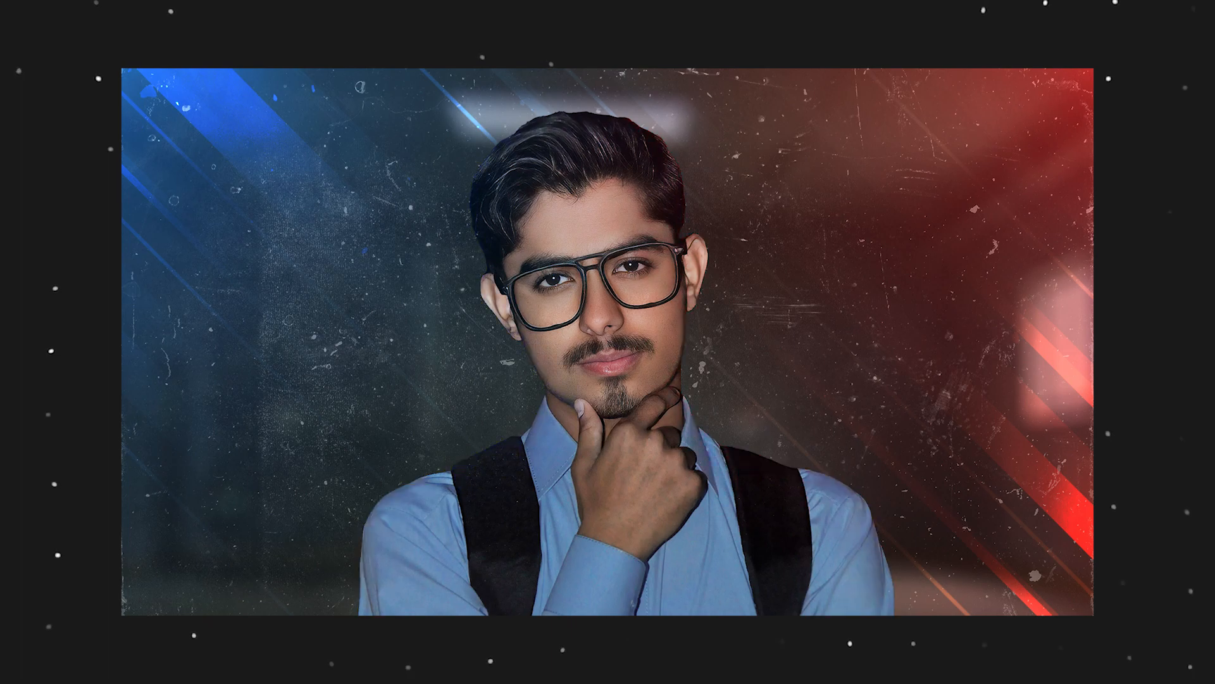
# Step: Add a Hue/Saturation adjustment above the Subject layer, colorize it red at hue 0, and raise its saturation and lightness
pyautogui.click(1124, 252)
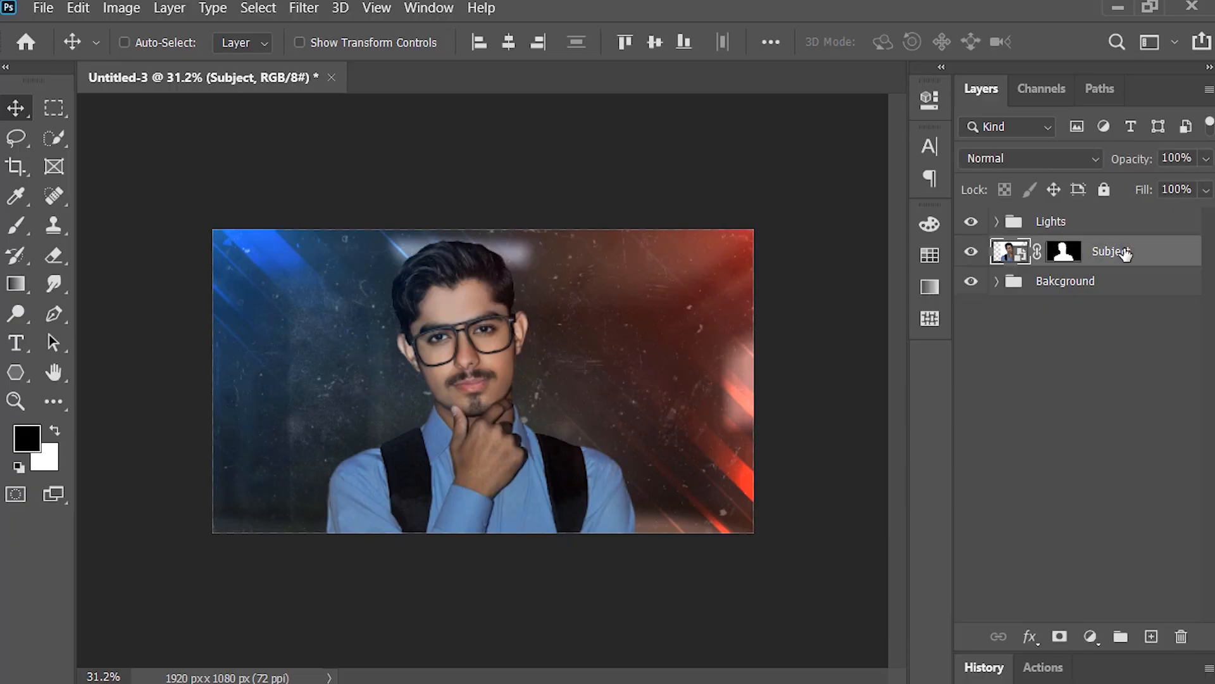
pyautogui.click(1092, 635)
pyautogui.click(1113, 413)
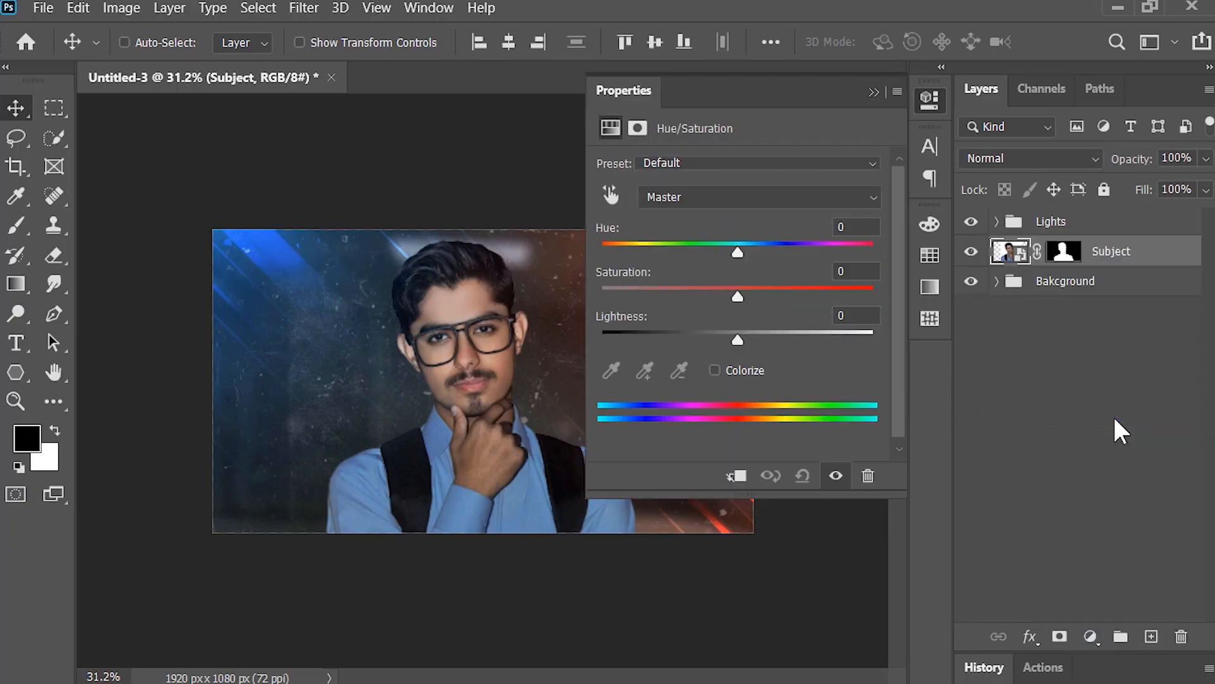
pyautogui.click(752, 367)
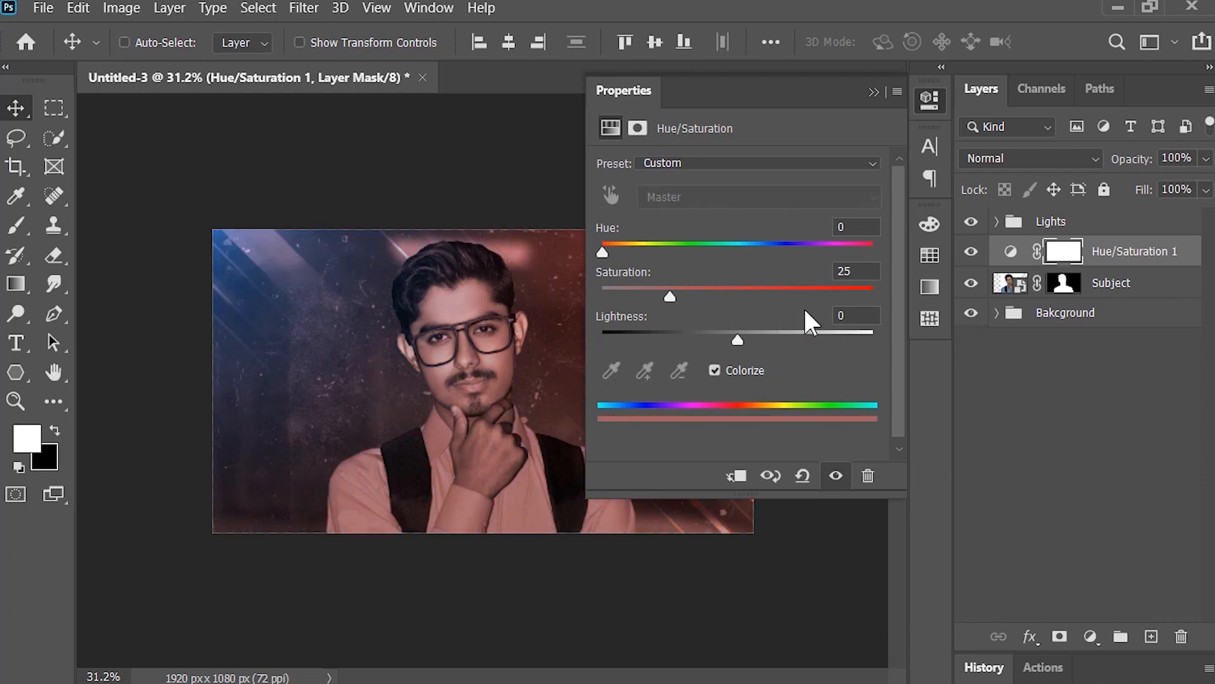
pyautogui.click(731, 291)
pyautogui.moveTo(733, 289); pyautogui.dragTo(736, 289)
pyautogui.moveTo(738, 340); pyautogui.dragTo(753, 339)
# Step: Clip the Hue/Saturation 1 adjustment layer to the Subject layer
pyautogui.click(1127, 254)
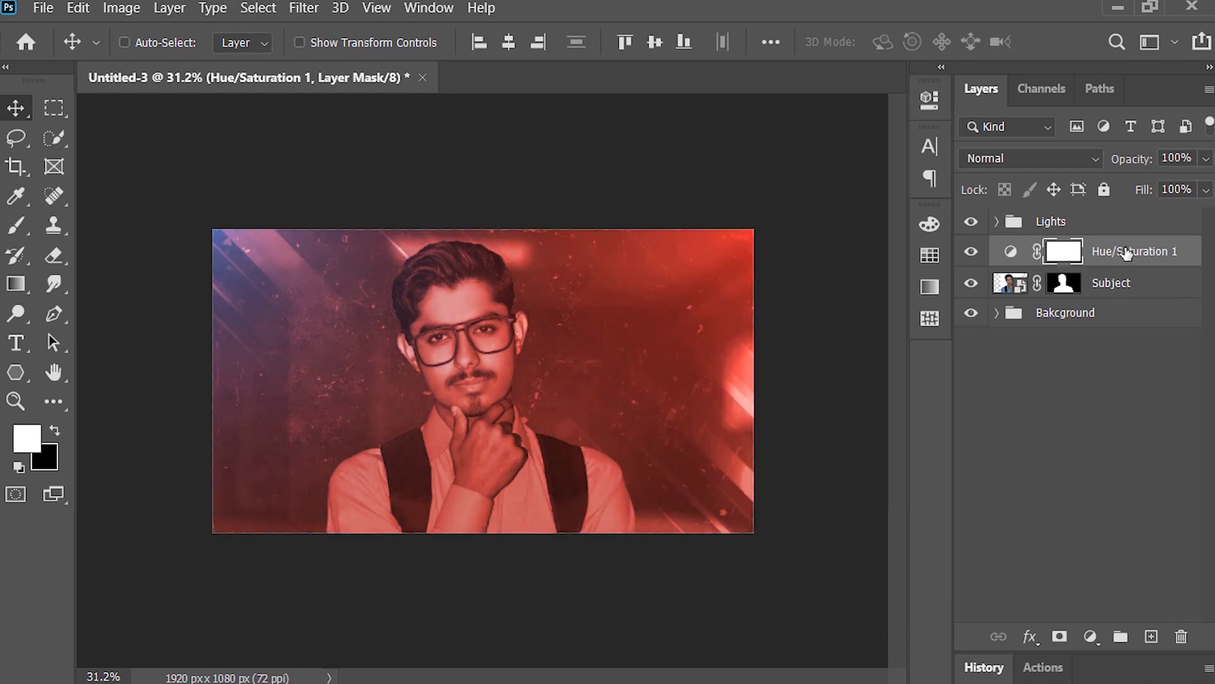
pyautogui.rightClick(1126, 253)
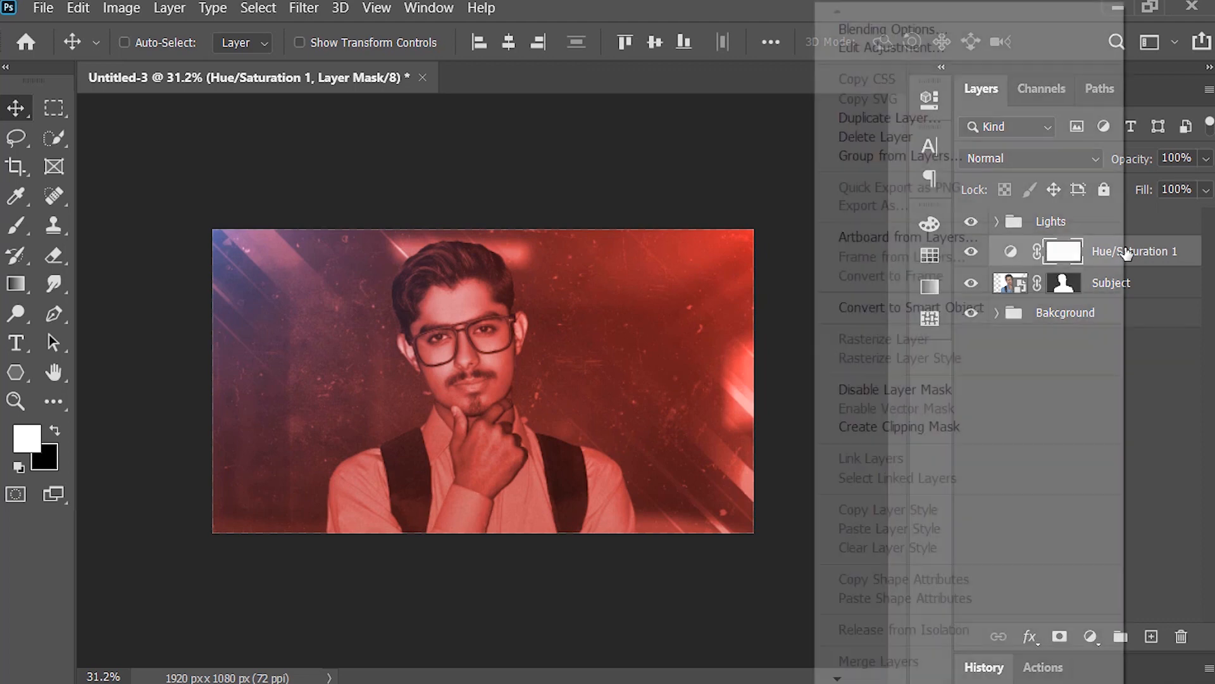
pyautogui.click(952, 427)
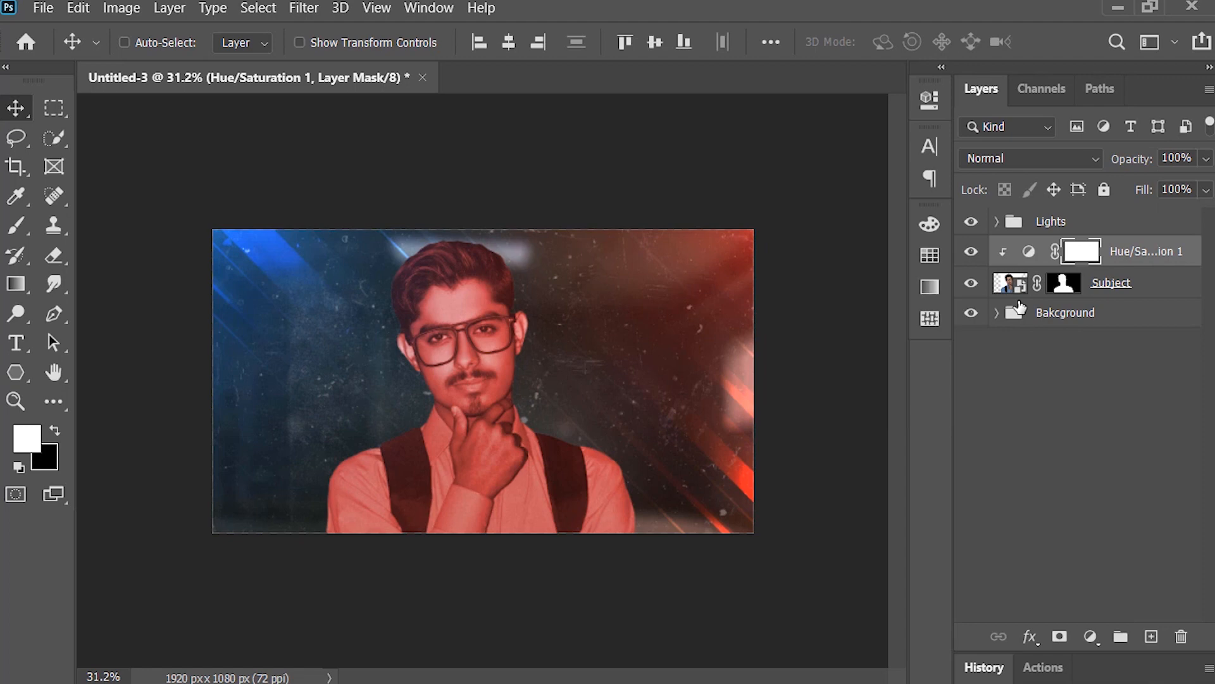
# Step: Set Hue/Saturation 1's Blend If underlying-layer shadow range to a split 31/118 so the red fades out of dark tones
pyautogui.rightClick(1042, 242)
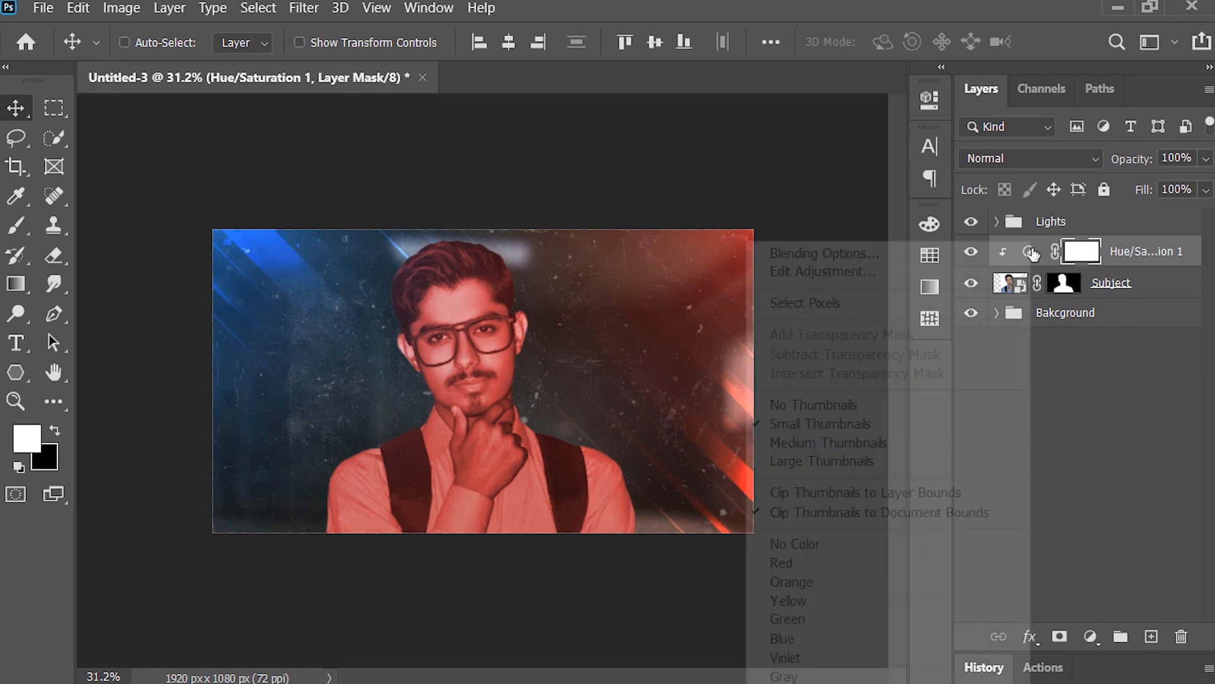
pyautogui.click(991, 252)
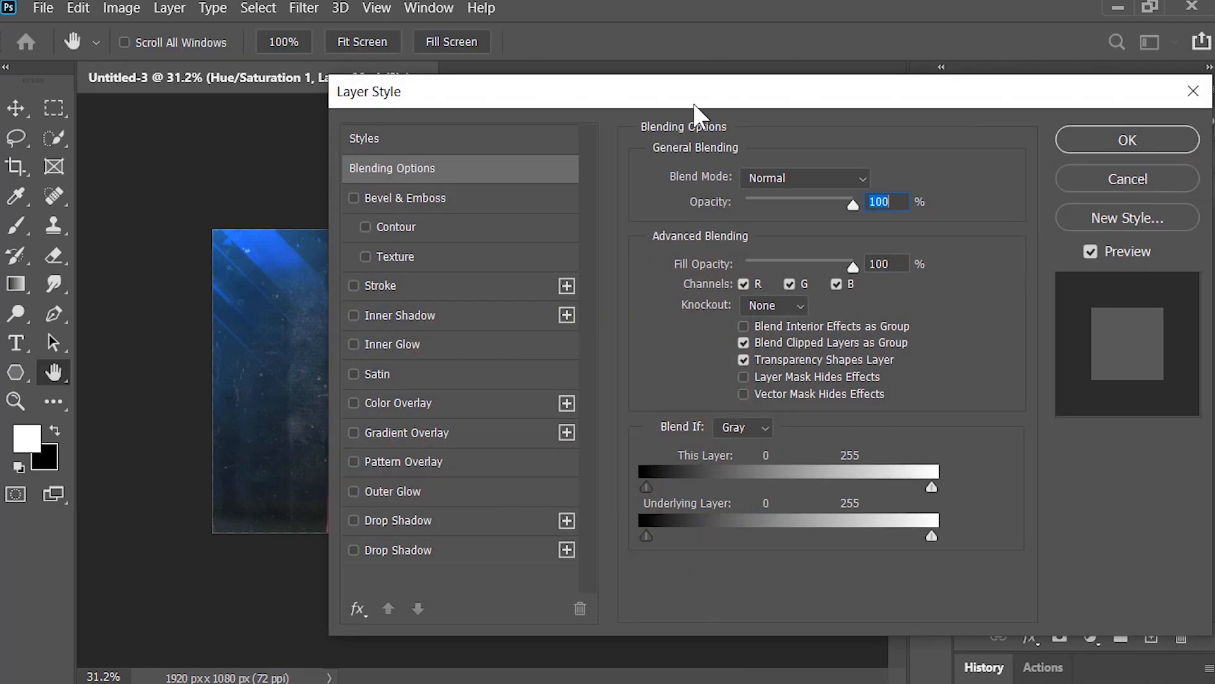
pyautogui.moveTo(693, 104); pyautogui.dragTo(890, 58)
pyautogui.moveTo(843, 483); pyautogui.dragTo(971, 499)
pyautogui.press('alt')
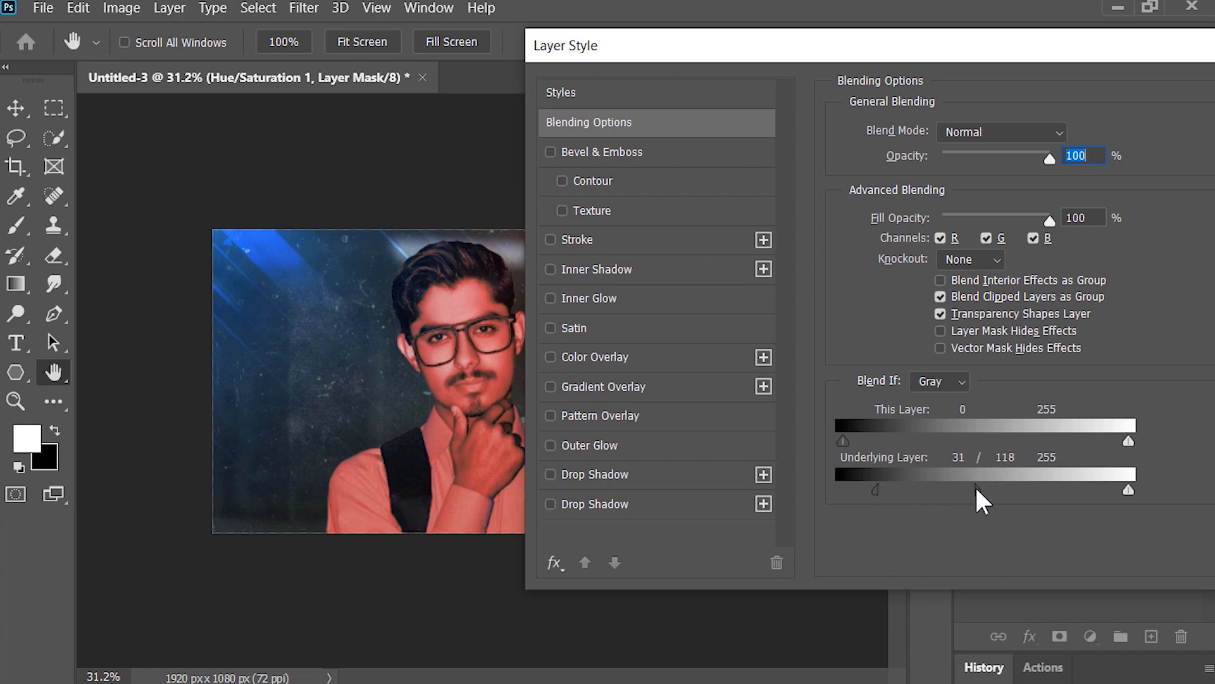
pyautogui.moveTo(991, 58); pyautogui.dragTo(829, 86)
pyautogui.click(1164, 122)
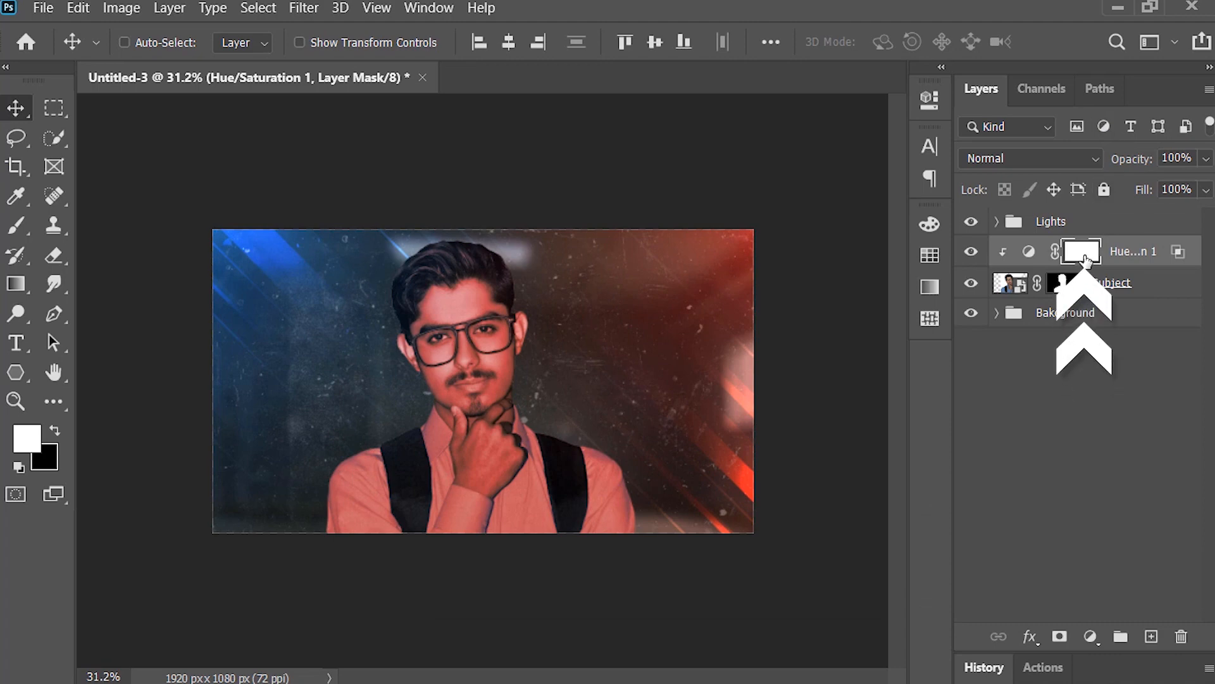
# Step: Invert the Hue/Saturation 1 mask and paint it white along the subject's red-lit side with a large soft brush
pyautogui.hotkey('ctrl', 'i')
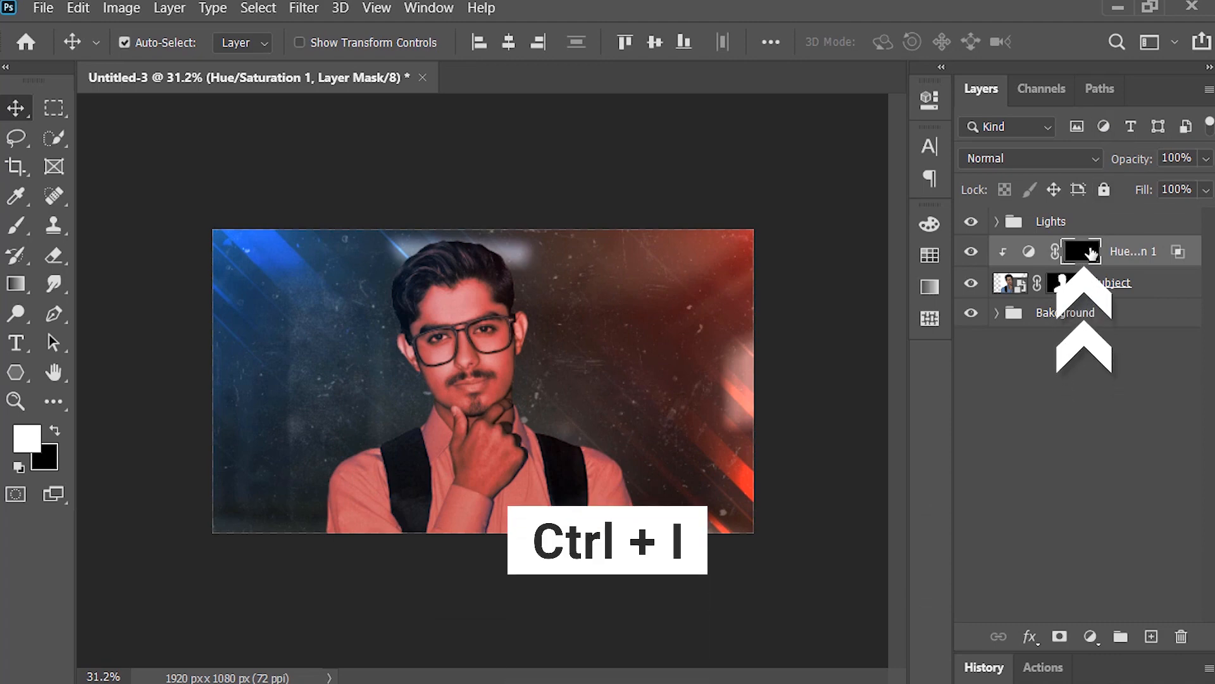
pyautogui.click(17, 226)
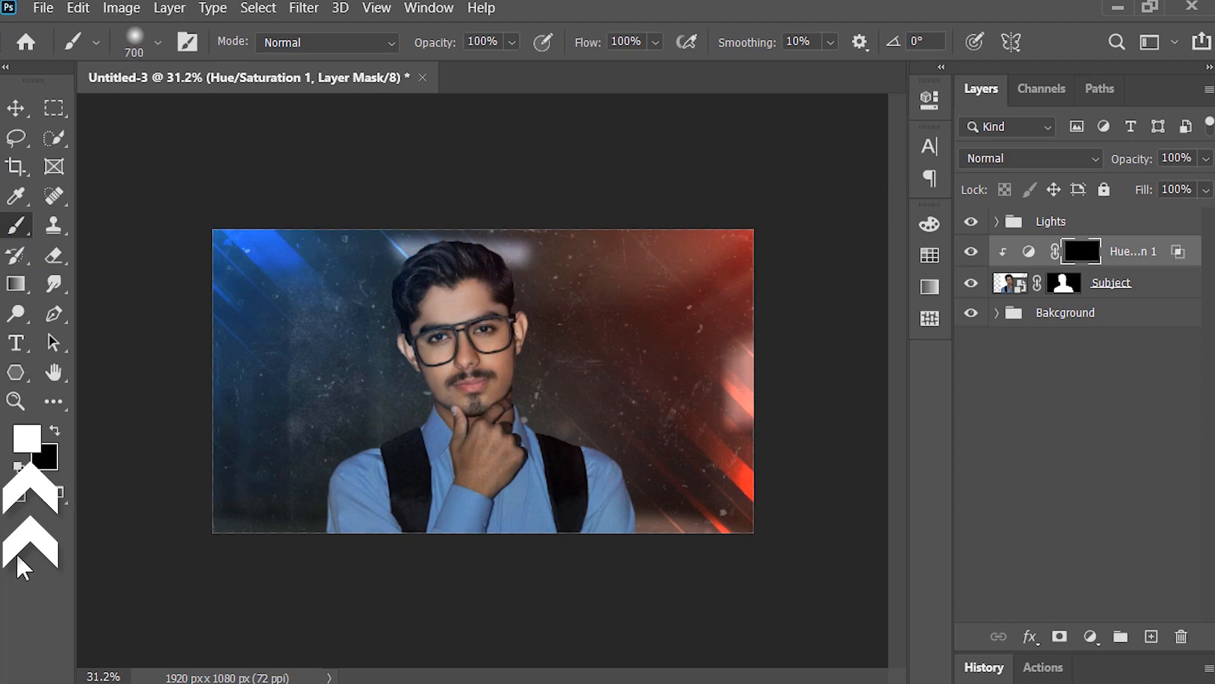
pyautogui.rightClick(277, 325)
pyautogui.click(408, 502)
pyautogui.press('[')
pyautogui.press('[')
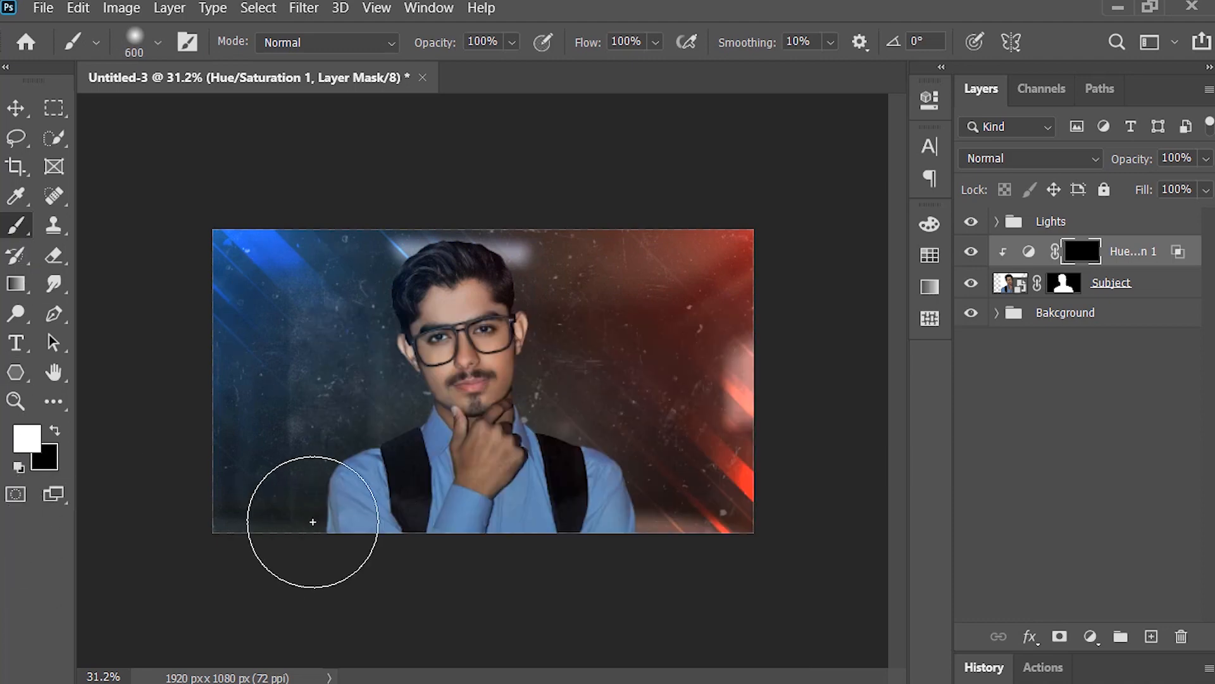
pyautogui.hotkey('ctrl', '0')
pyautogui.press('[')
pyautogui.press('[')
pyautogui.press('[')
pyautogui.press('[')
pyautogui.press(']')
pyautogui.moveTo(740, 562)
pyautogui.mouseDown()
pyautogui.moveTo(690, 439)
pyautogui.moveTo(575, 418)
pyautogui.moveTo(584, 281)
pyautogui.moveTo(557, 195)
pyautogui.mouseUp()
pyautogui.press(']')
pyautogui.press(']')
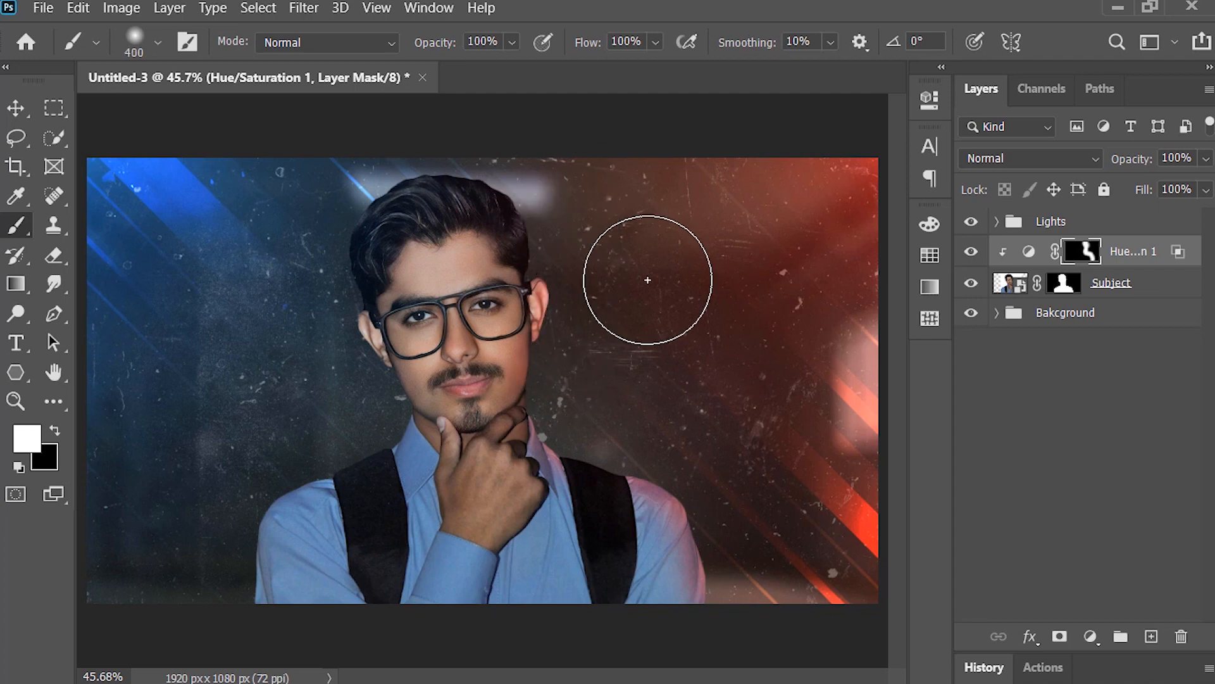
# Step: Add a Curves adjustment above Hue/Saturation 1, brighten its RGB curve and strongly raise the Red channel's shadows and highlights
pyautogui.click(1090, 637)
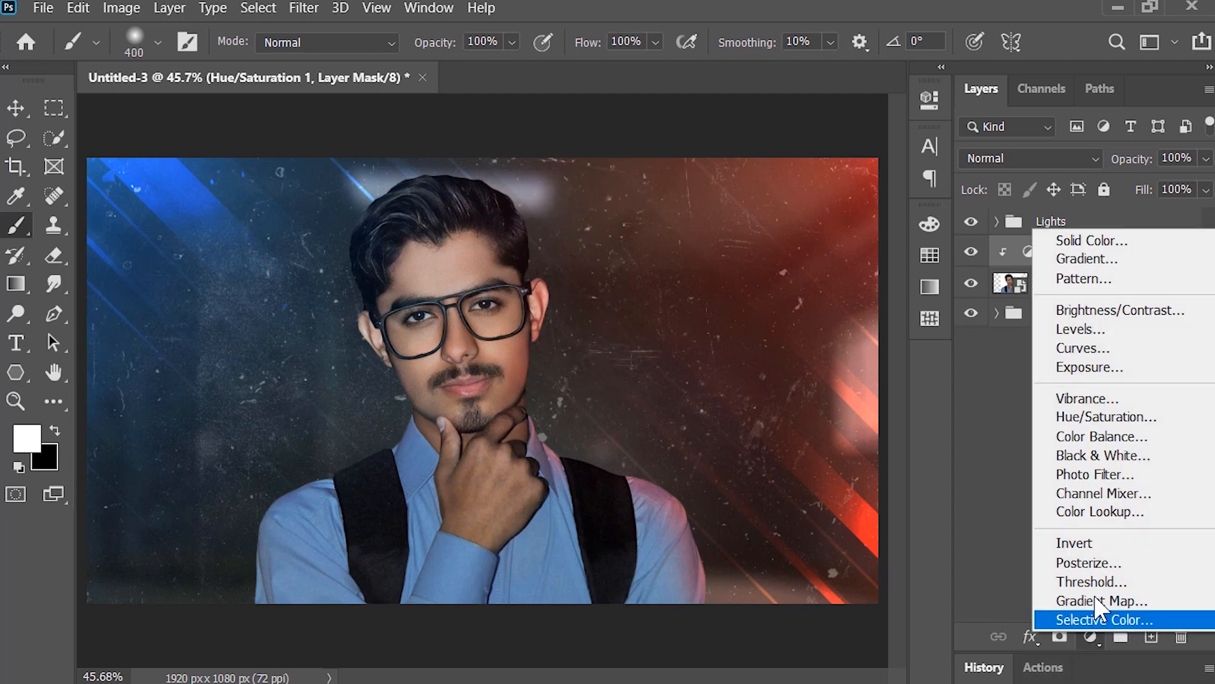
pyautogui.click(1031, 349)
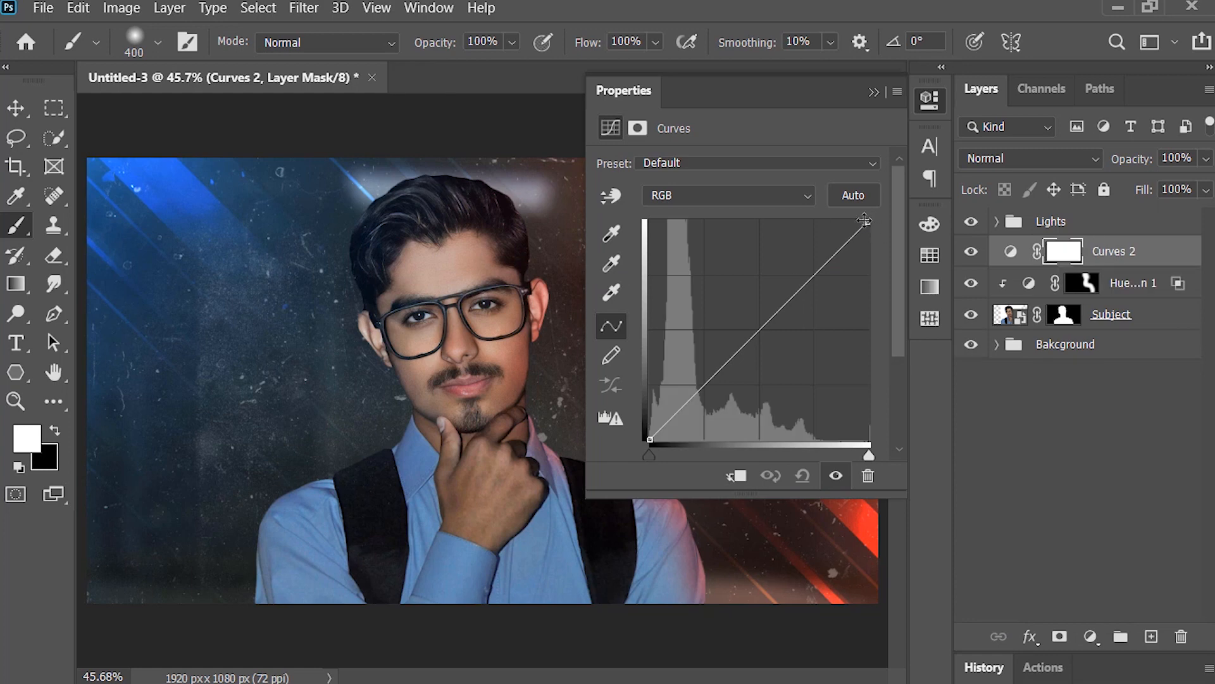
pyautogui.moveTo(868, 221); pyautogui.dragTo(808, 222)
pyautogui.moveTo(649, 439); pyautogui.dragTo(650, 424)
pyautogui.click(694, 195)
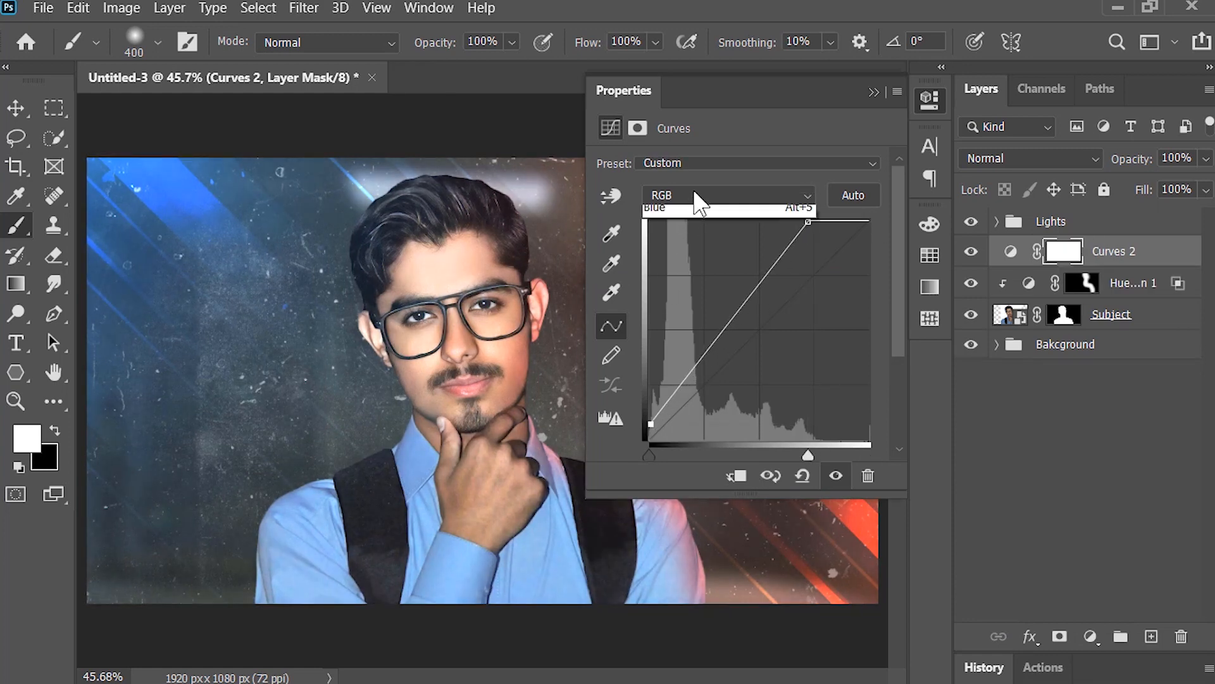
pyautogui.click(687, 234)
pyautogui.moveTo(869, 221); pyautogui.dragTo(729, 221)
pyautogui.moveTo(649, 439); pyautogui.dragTo(650, 350)
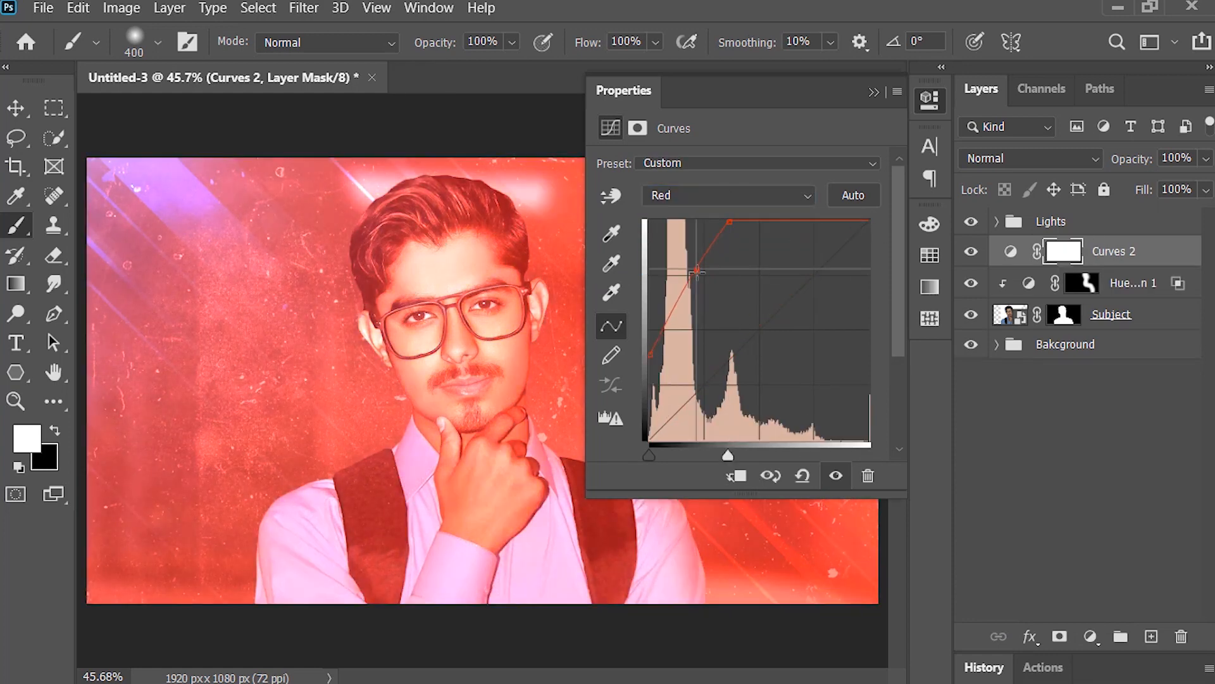
pyautogui.click(874, 93)
# Step: Clip the Curves 2 layer to the Subject and invert its mask to black
pyautogui.rightClick(1098, 252)
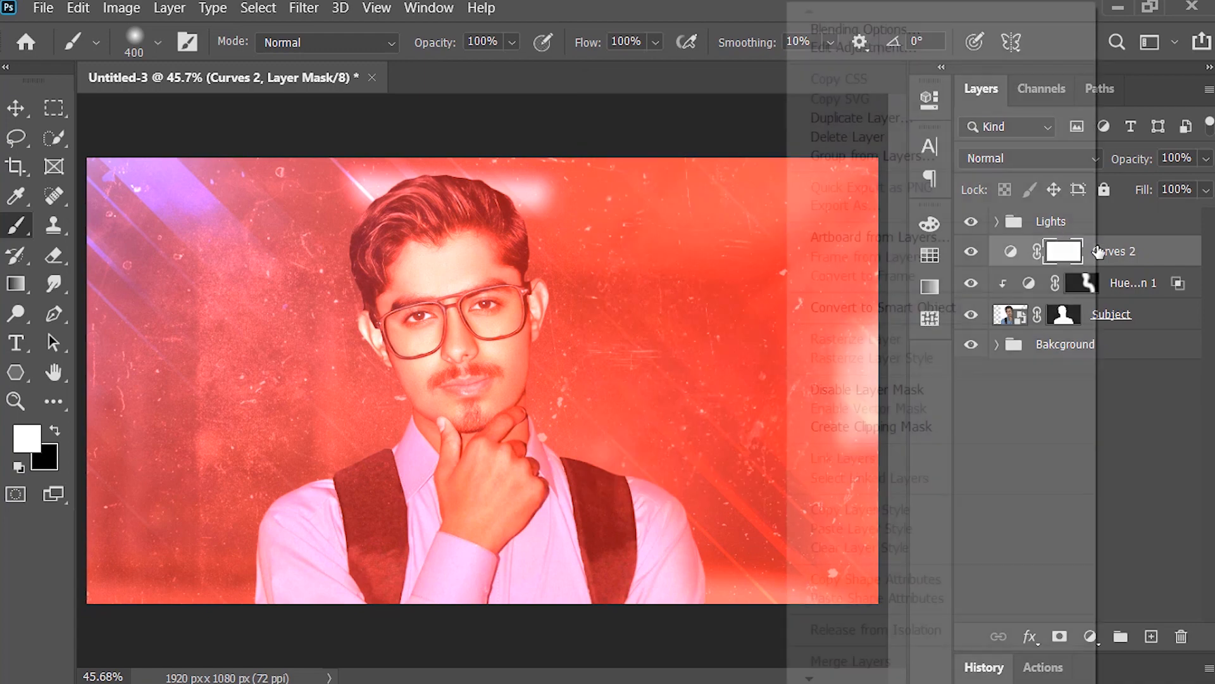
pyautogui.click(931, 428)
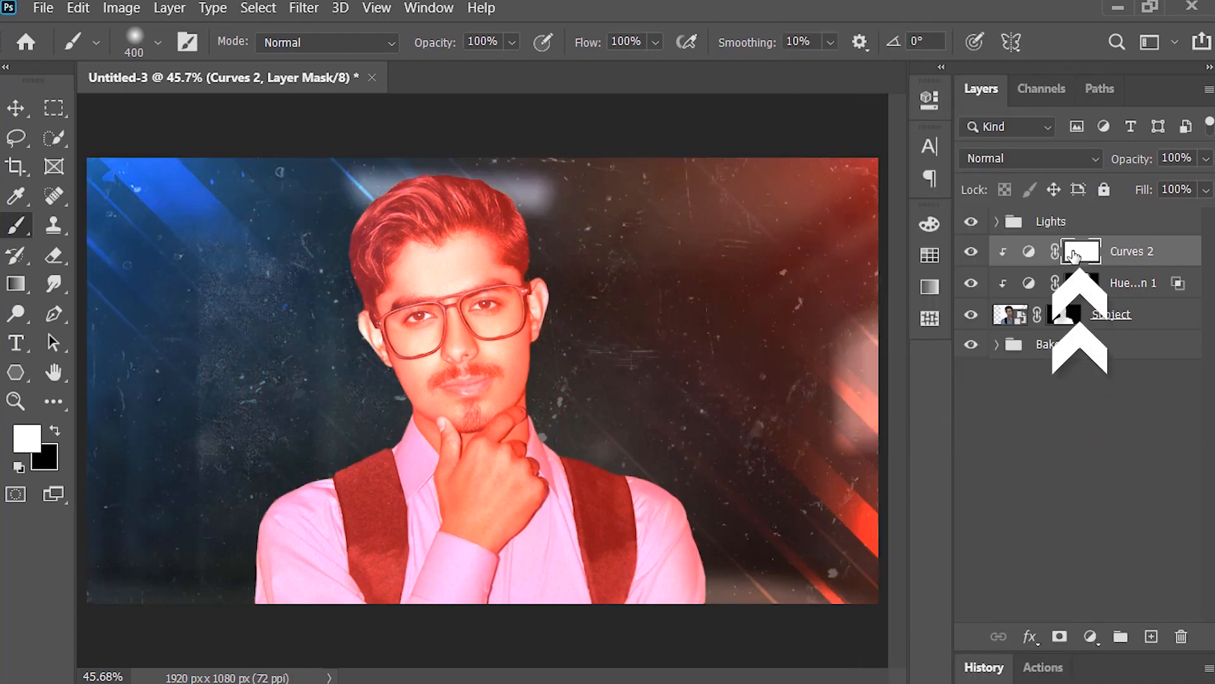
pyautogui.hotkey('ctrl', 'i')
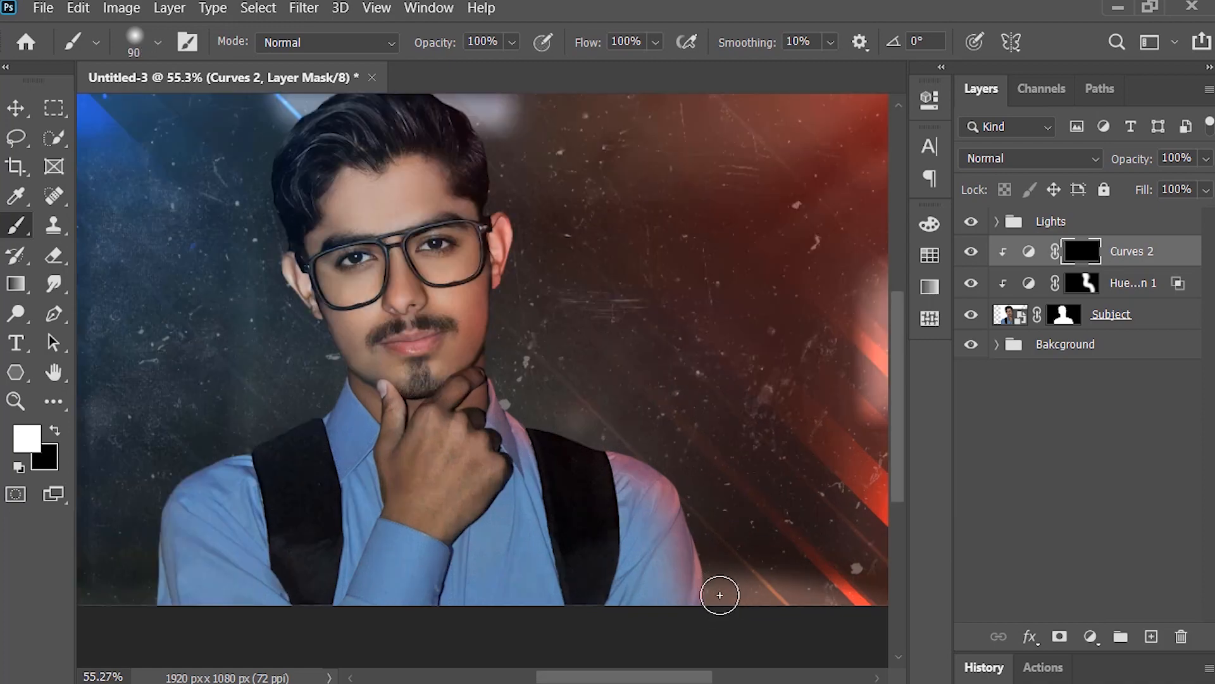
# Step: Paint white on the Curves 2 mask along the subject's red-lit shoulder, collar, face, ear and hair edges with a small soft brush
pyautogui.scroll(4, 720, 595)
pyautogui.press('[')
pyautogui.press('[')
pyautogui.press('[')
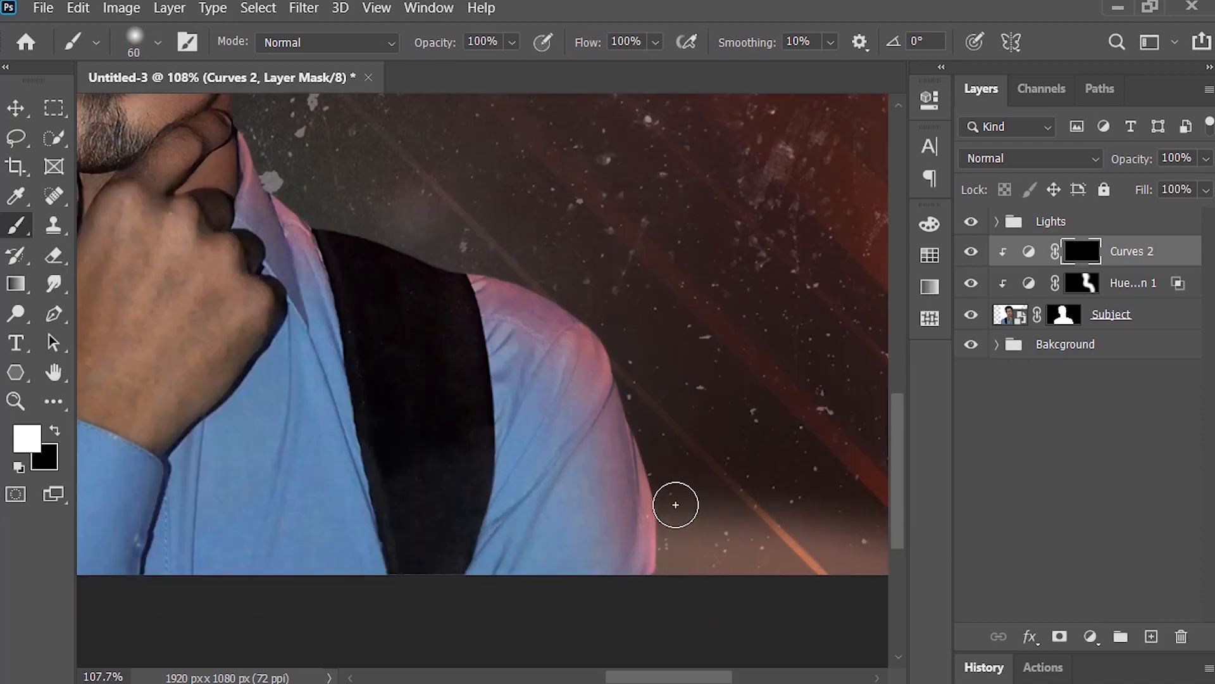
pyautogui.moveTo(630, 355); pyautogui.dragTo(718, 482)
pyautogui.moveTo(656, 420); pyautogui.dragTo(562, 391)
pyautogui.moveTo(528, 371)
pyautogui.mouseDown()
pyautogui.moveTo(637, 458)
pyautogui.moveTo(559, 450)
pyautogui.mouseUp()
pyautogui.moveTo(559, 458); pyautogui.dragTo(671, 541)
pyautogui.scroll(2, 567, 447)
pyautogui.press('[')
pyautogui.press('[')
pyautogui.moveTo(567, 448); pyautogui.dragTo(546, 381)
pyautogui.moveTo(567, 345)
pyautogui.mouseDown()
pyautogui.moveTo(556, 435)
pyautogui.moveTo(565, 331)
pyautogui.mouseUp()
pyautogui.moveTo(567, 361); pyautogui.dragTo(581, 539)
pyautogui.moveTo(629, 401); pyautogui.dragTo(648, 495)
pyautogui.press('[')
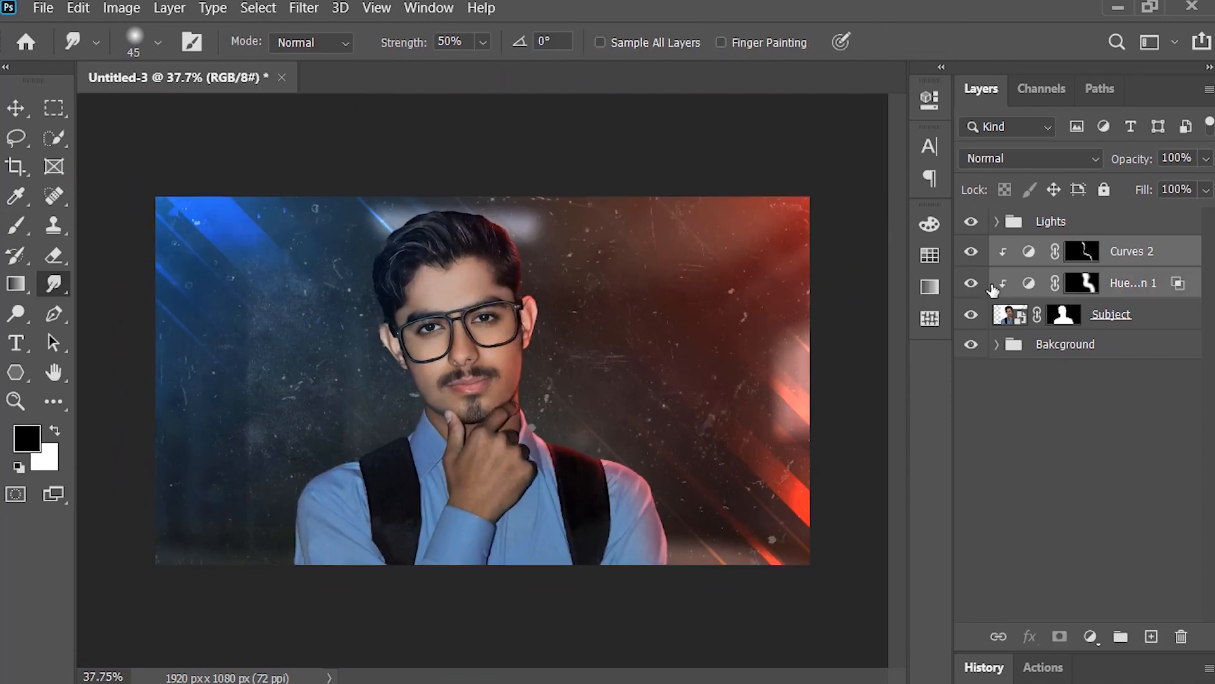
# Step: Add a colorized Hue/Saturation adjustment with hue 218, saturation 51 and lightness +9, and clip it to the Subject
pyautogui.click(1090, 636)
pyautogui.click(1106, 424)
pyautogui.click(715, 369)
pyautogui.moveTo(671, 296); pyautogui.dragTo(739, 296)
pyautogui.moveTo(605, 250); pyautogui.dragTo(767, 253)
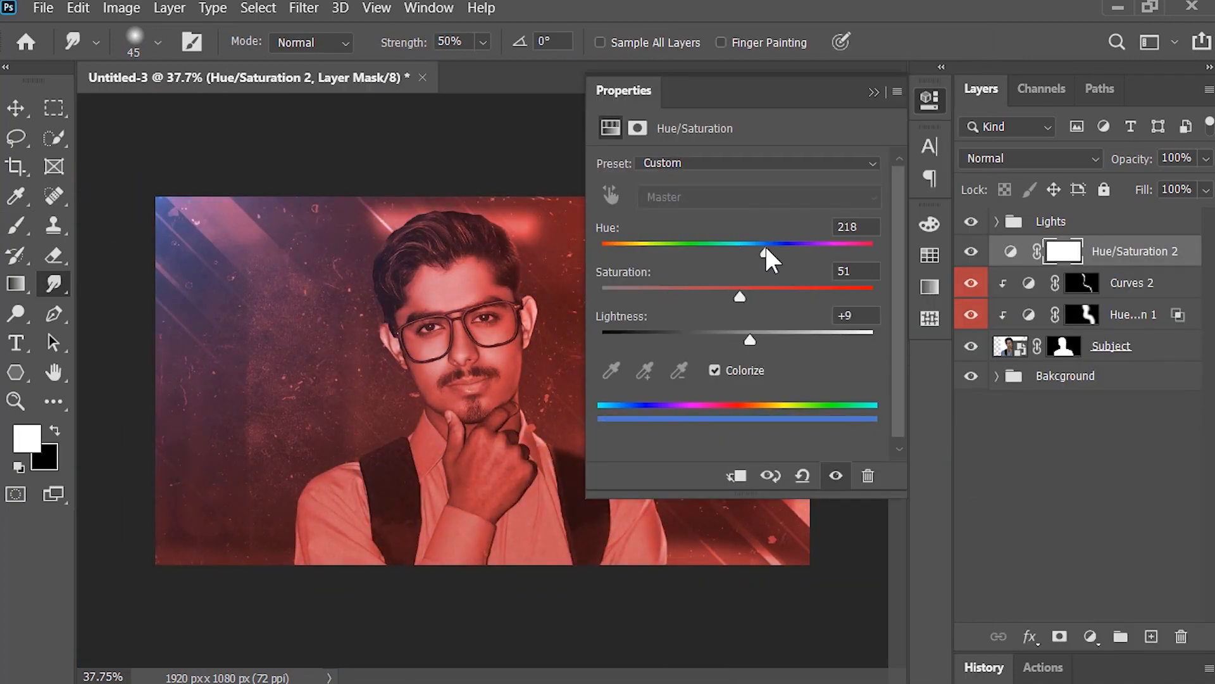
pyautogui.keyDown('alt'); pyautogui.click(1025, 264); pyautogui.keyUp('alt')
# Step: Split Hue/Saturation 2's Blend If shadow range for the underlying layer and invert its mask to black
pyautogui.doubleClick(1190, 252)
pyautogui.moveTo(867, 465); pyautogui.dragTo(942, 464)
pyautogui.hotkey('ctrl', 'i')
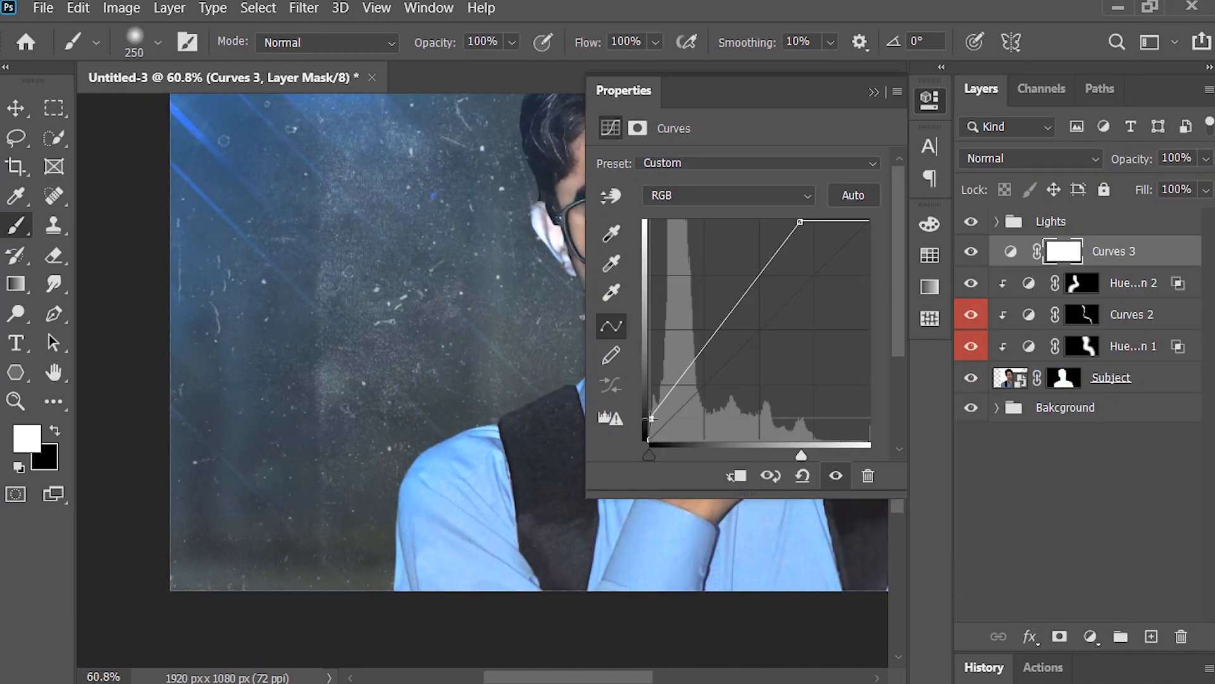
# Step: Pull the Curves 3 white point inward and paint its black mask white along the subject's blue-lit edge
pyautogui.moveTo(870, 221); pyautogui.dragTo(720, 217)
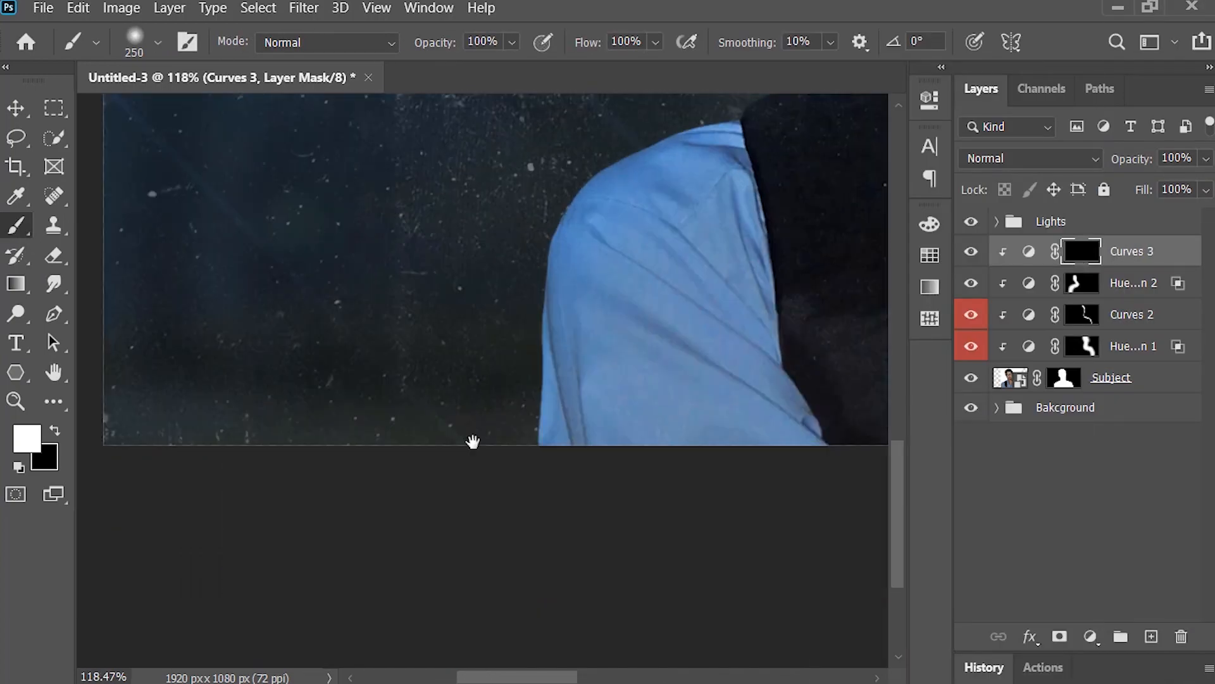
pyautogui.scroll(10, 472, 439)
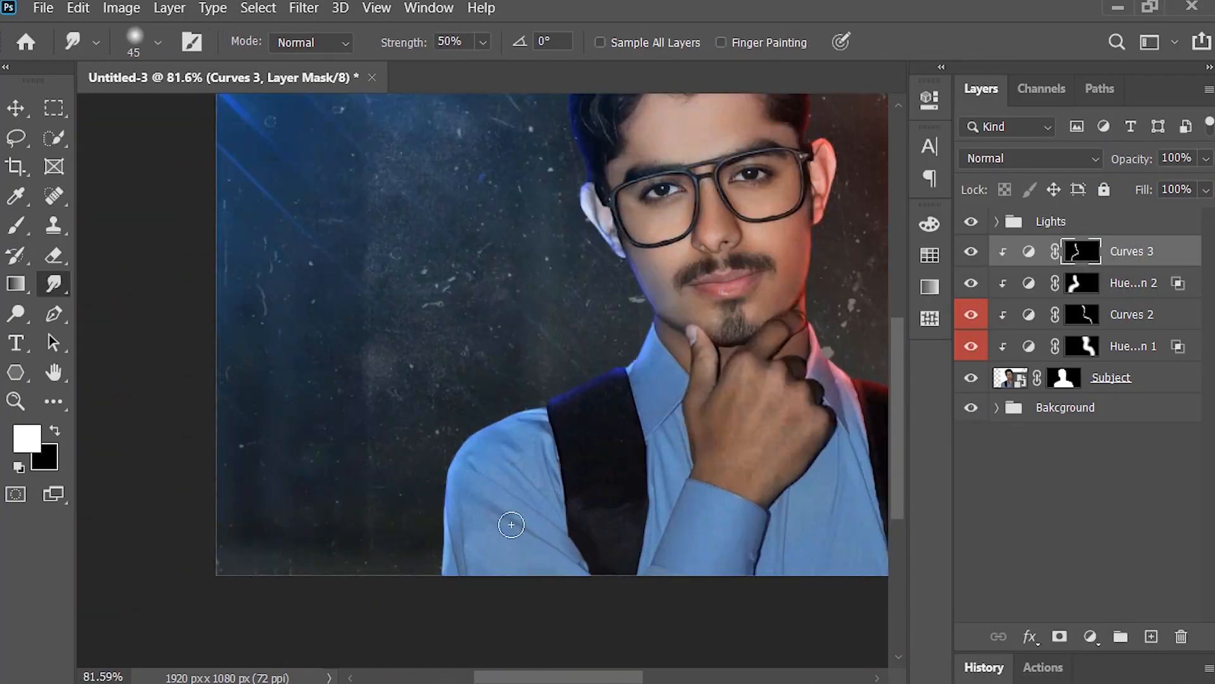
pyautogui.scroll(5, 387, 438)
pyautogui.scroll(3, 443, 411)
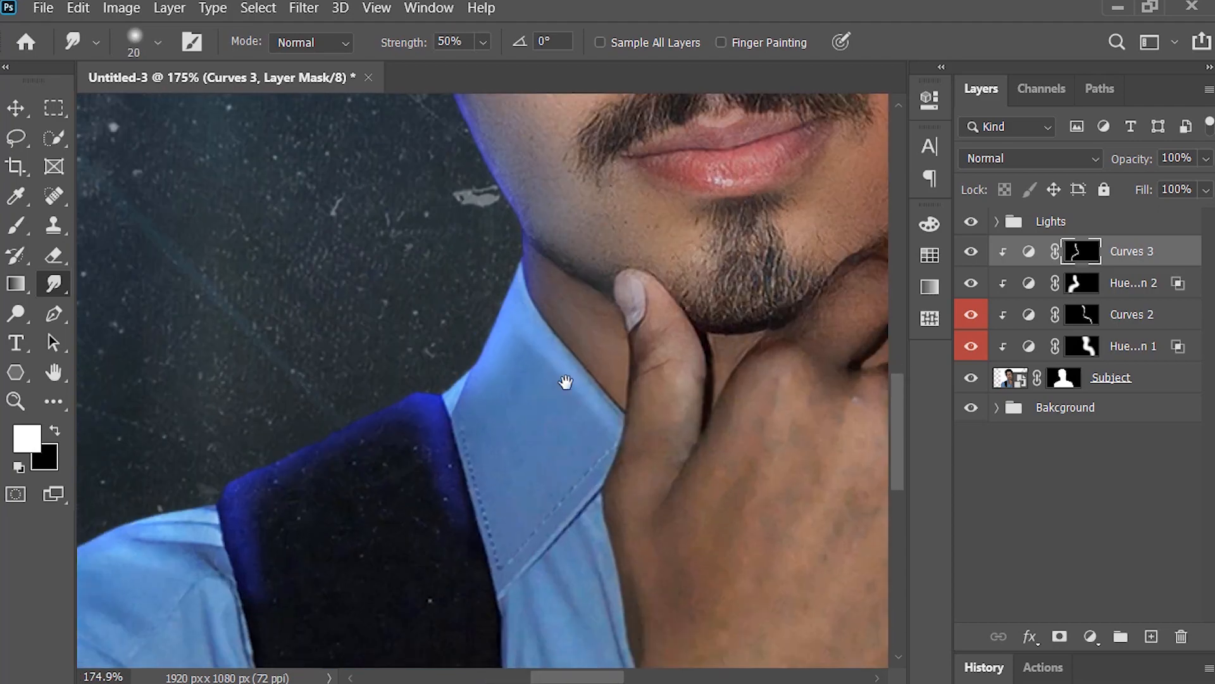
# Step: Flip the Arrow horizontally, then resize, rotate and position it so it rises from behind the subject's shoulder
pyautogui.rightClick(708, 306)
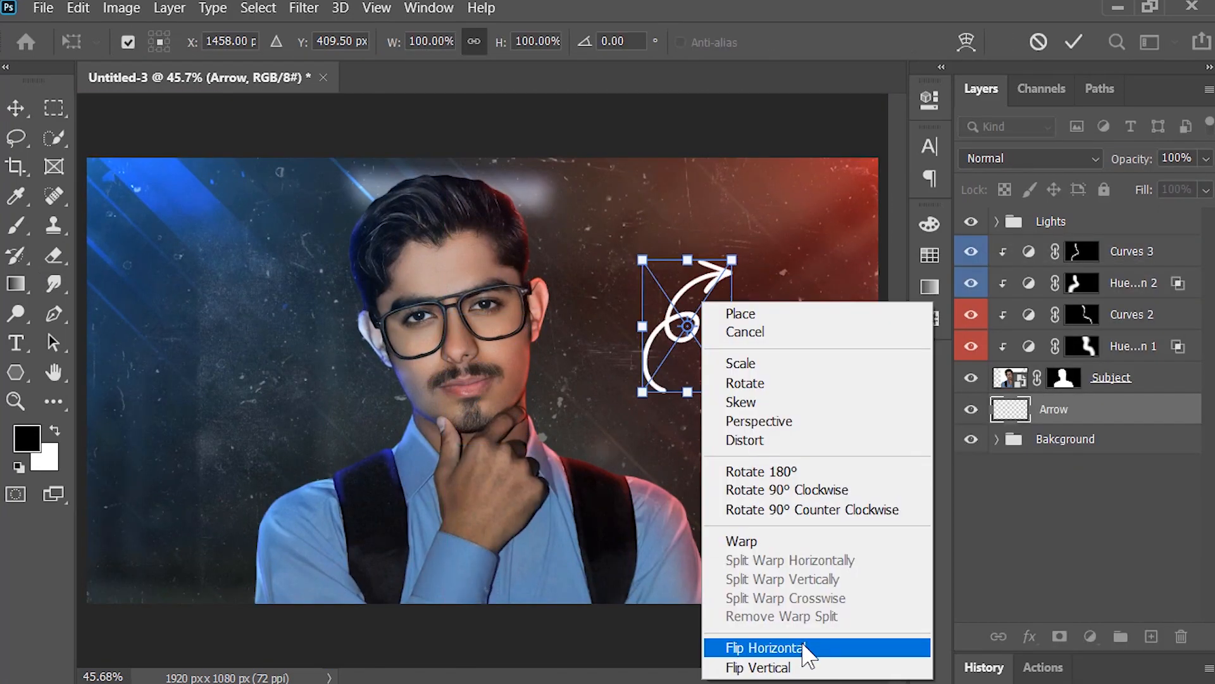
pyautogui.click(814, 645)
pyautogui.moveTo(779, 297); pyautogui.dragTo(855, 373)
pyautogui.moveTo(791, 436); pyautogui.dragTo(688, 381)
pyautogui.moveTo(744, 260); pyautogui.dragTo(727, 280)
pyautogui.moveTo(853, 267); pyautogui.dragTo(837, 237)
pyautogui.moveTo(663, 400); pyautogui.dragTo(655, 393)
pyautogui.moveTo(829, 320); pyautogui.dragTo(832, 333)
pyautogui.press('Return')
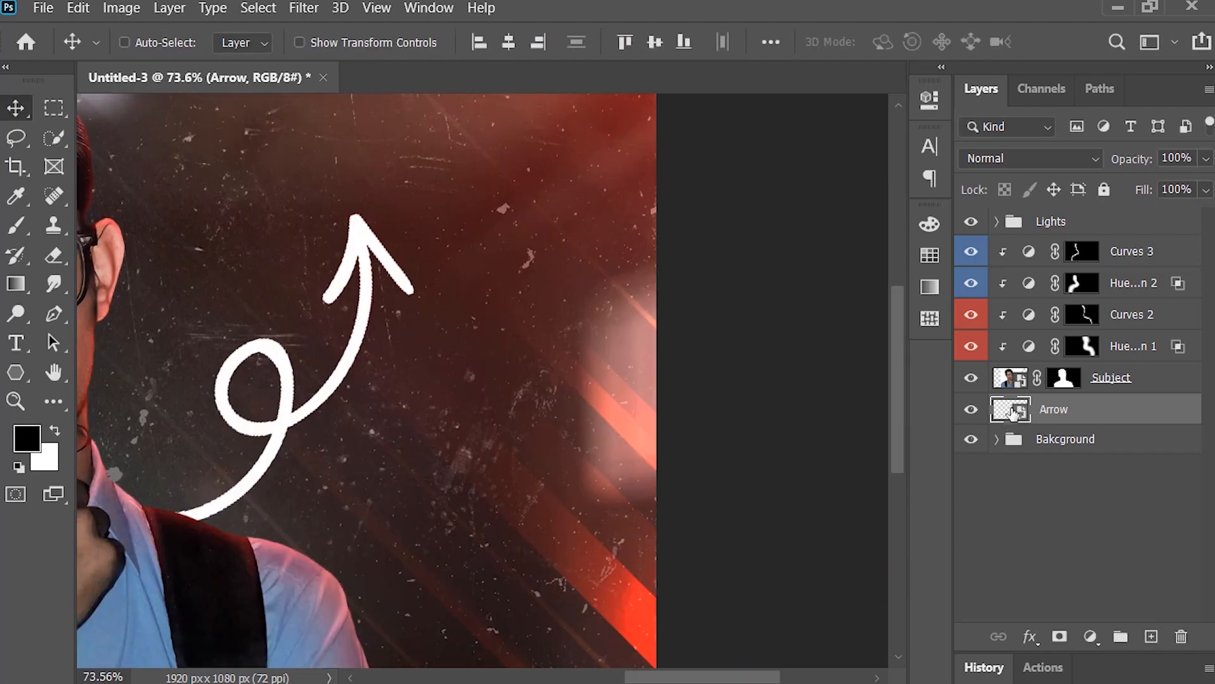
# Step: Give the Arrow layer a black Multiply drop shadow with 73% opacity, 95° angle, 35 px distance and 59 px size
pyautogui.rightClick(1012, 408)
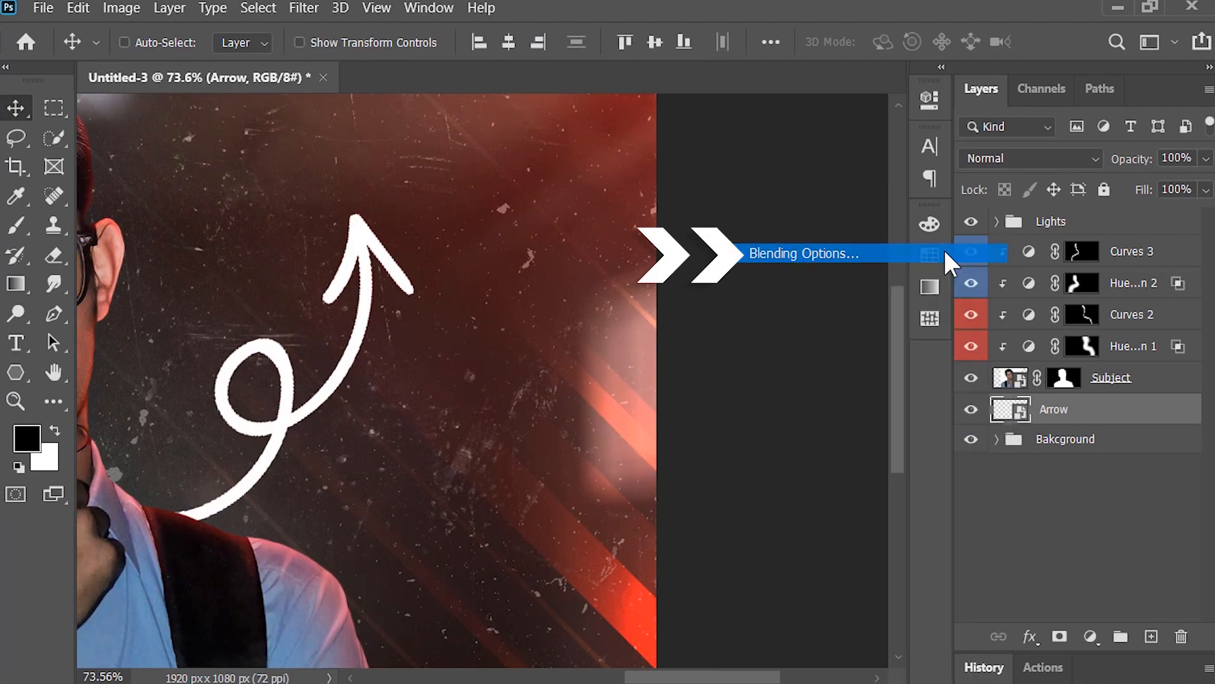
pyautogui.click(944, 250)
pyautogui.click(548, 491)
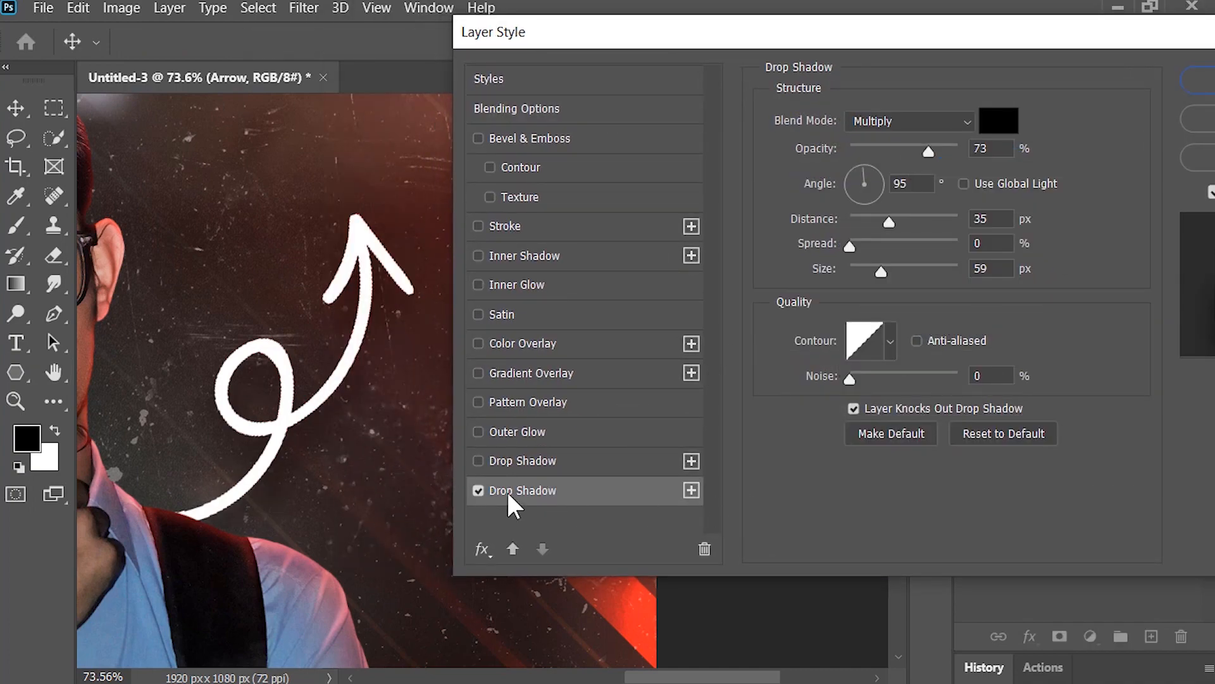
pyautogui.click(479, 491)
pyautogui.click(478, 491)
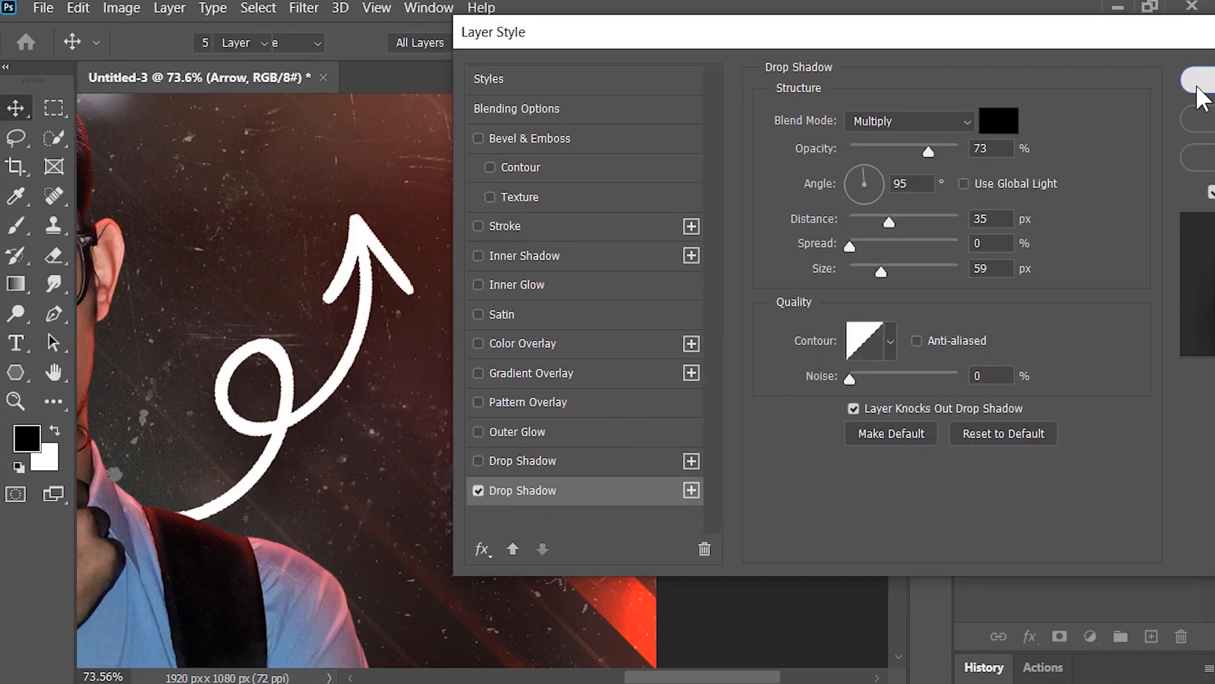
pyautogui.click(1196, 79)
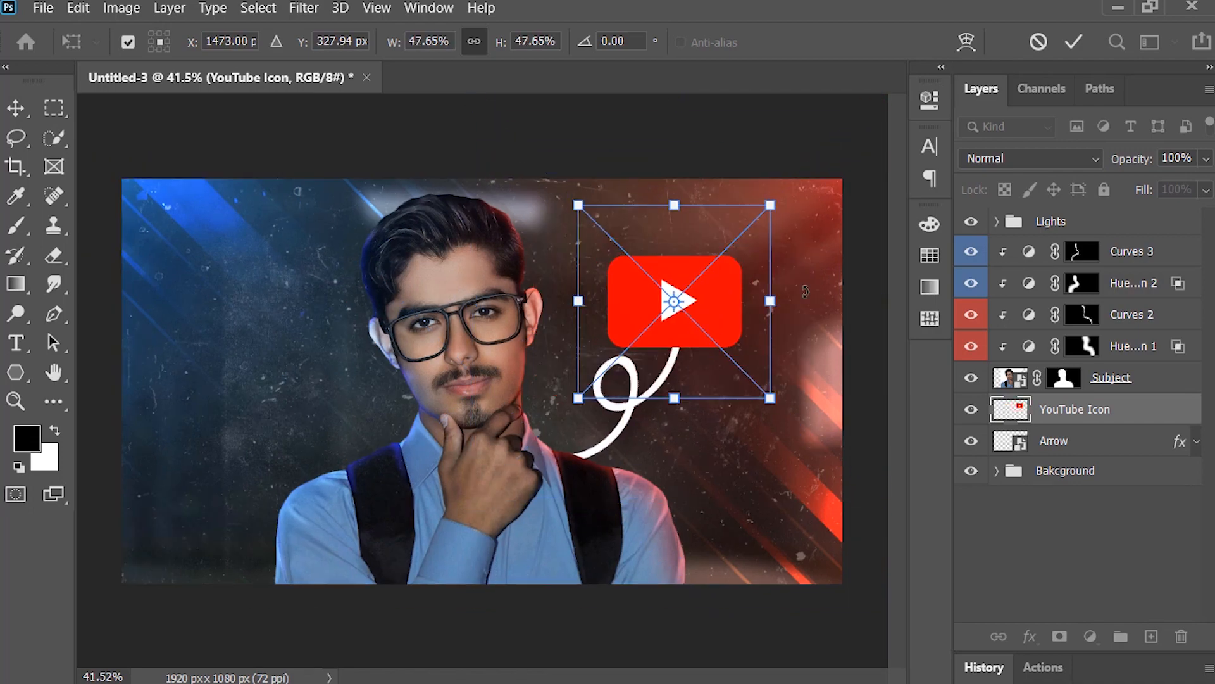
# Step: Shrink and tilt the placed YouTube Icon and position it just above the arrow's tip
pyautogui.moveTo(671, 227); pyautogui.dragTo(696, 239)
pyautogui.press('Return')
# Step: Give the YouTube Icon layer a black Multiply drop shadow with 73% opacity, 95° angle, 35 px distance and 59 px size
pyautogui.scroll(7, 692, 320)
pyautogui.moveTo(693, 321); pyautogui.dragTo(363, 410)
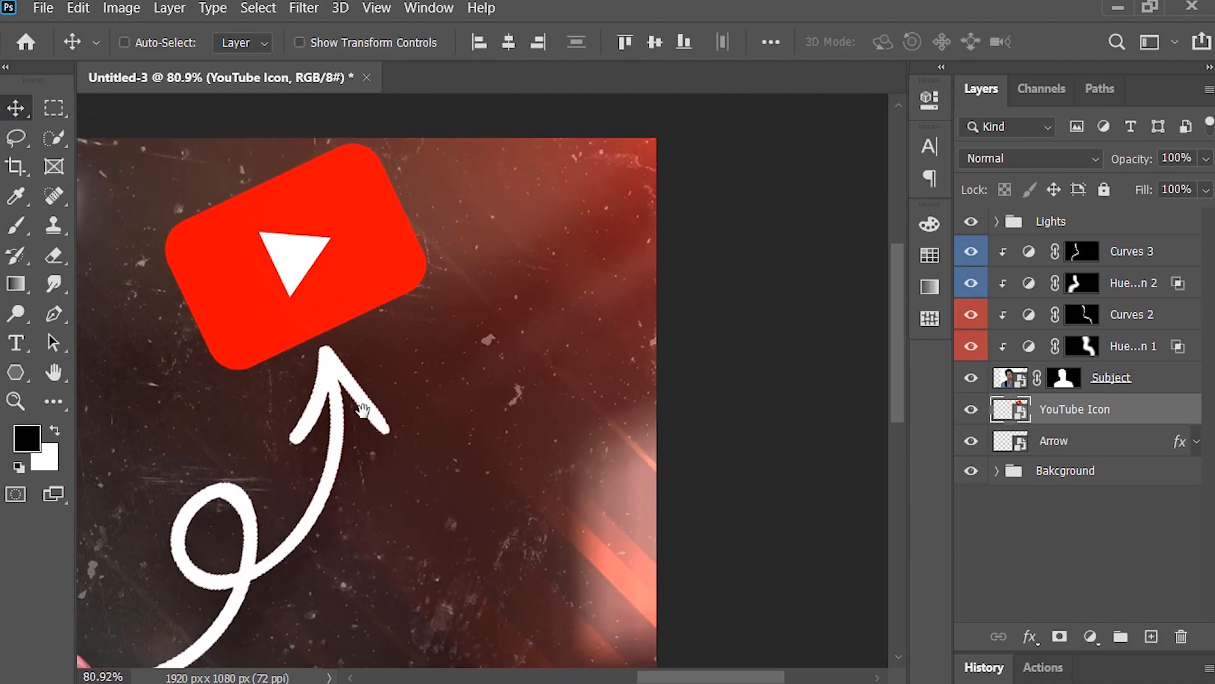
pyautogui.rightClick(1012, 410)
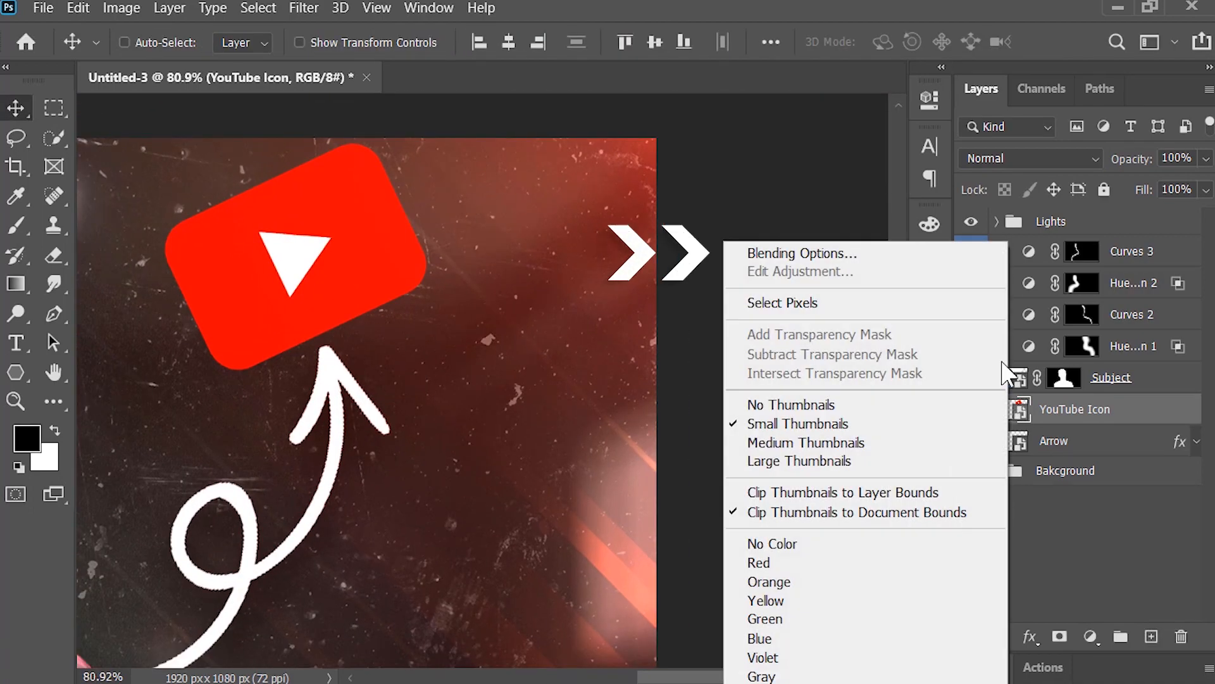
pyautogui.click(960, 248)
pyautogui.click(617, 496)
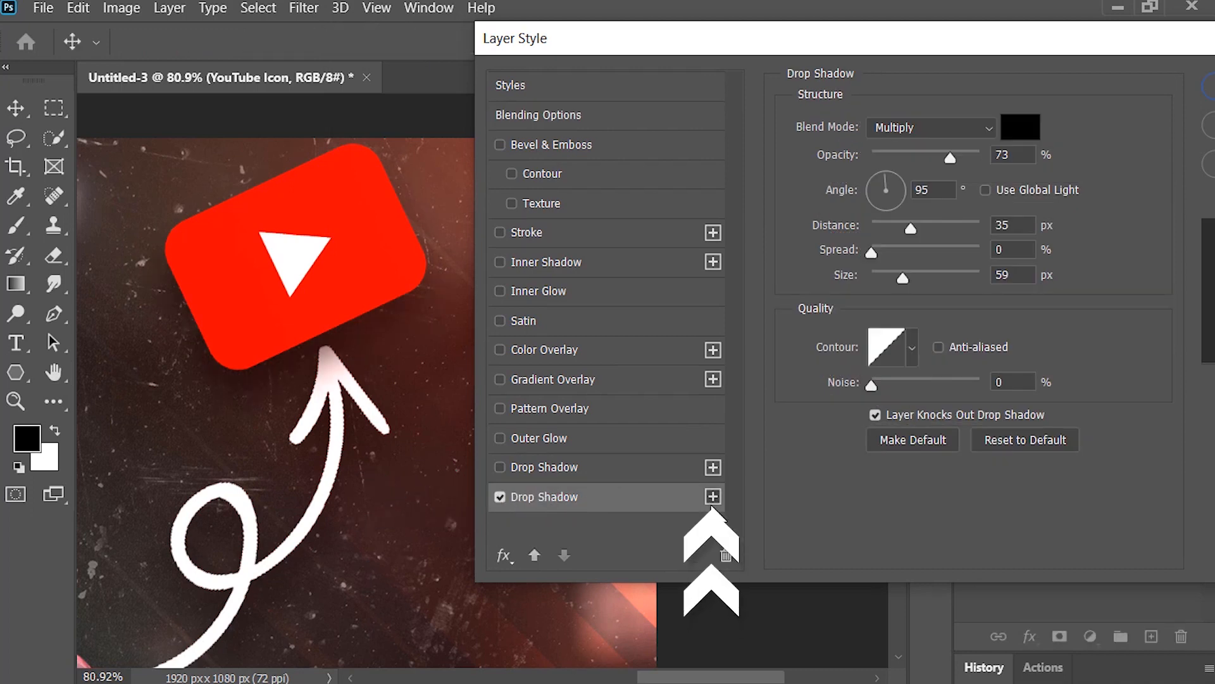
# Step: Add a second YouTube Icon drop shadow as a glow: Linear Dodge (Add), color ff0000, 35% opacity, 0 px distance, 250 px size
pyautogui.click(649, 469)
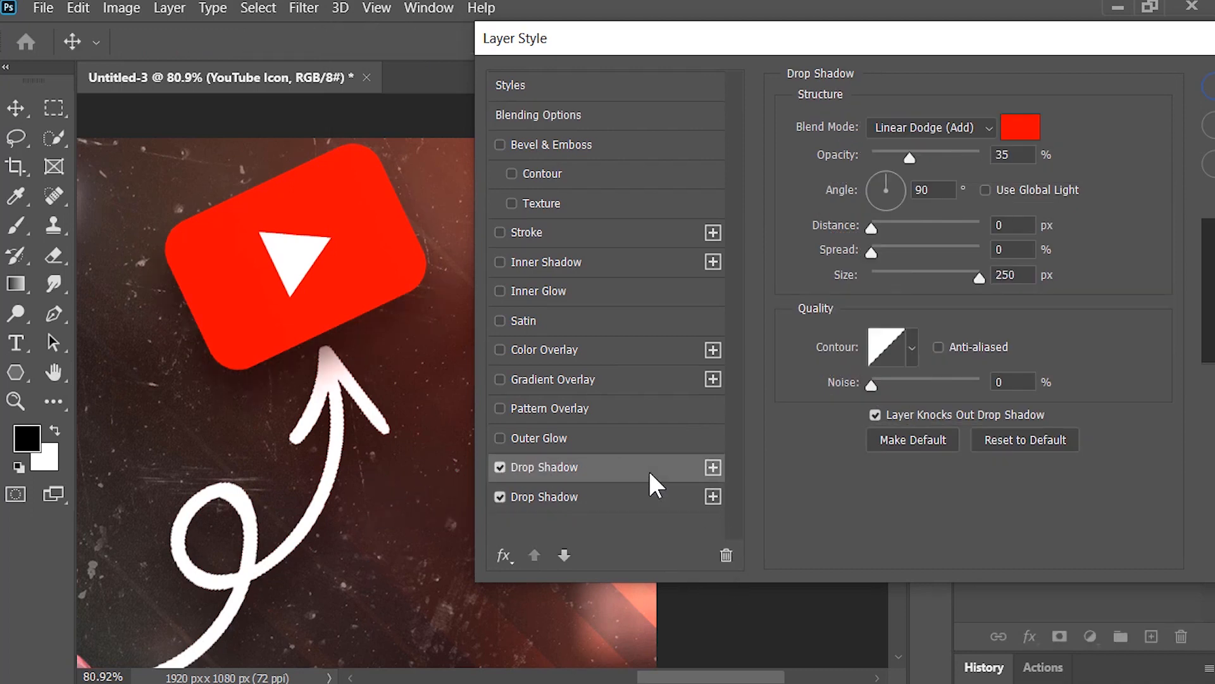
pyautogui.click(973, 124)
pyautogui.click(985, 336)
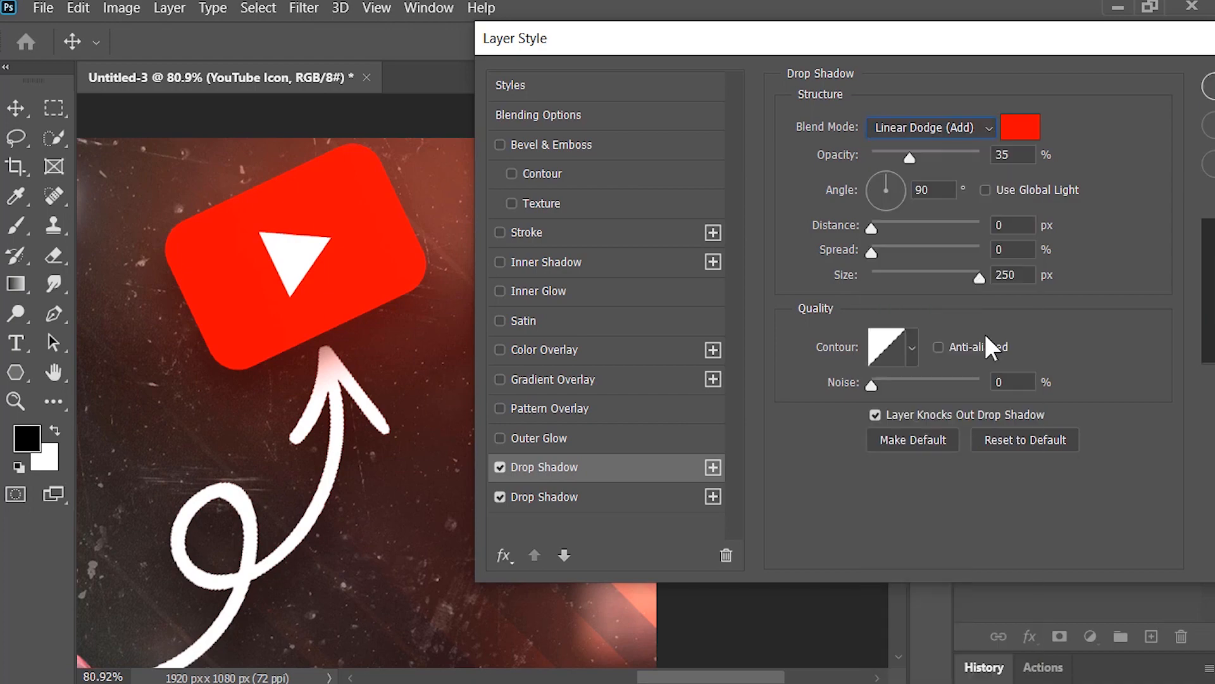
pyautogui.click(1022, 132)
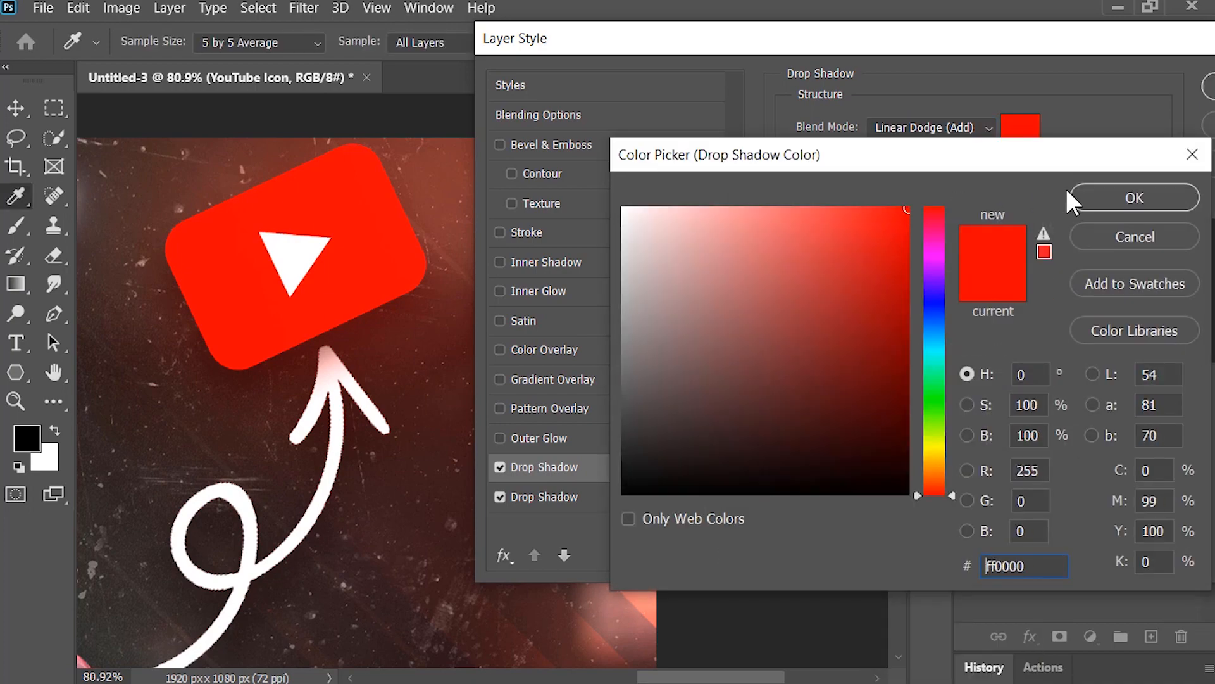
pyautogui.click(1081, 197)
pyautogui.press('Return')
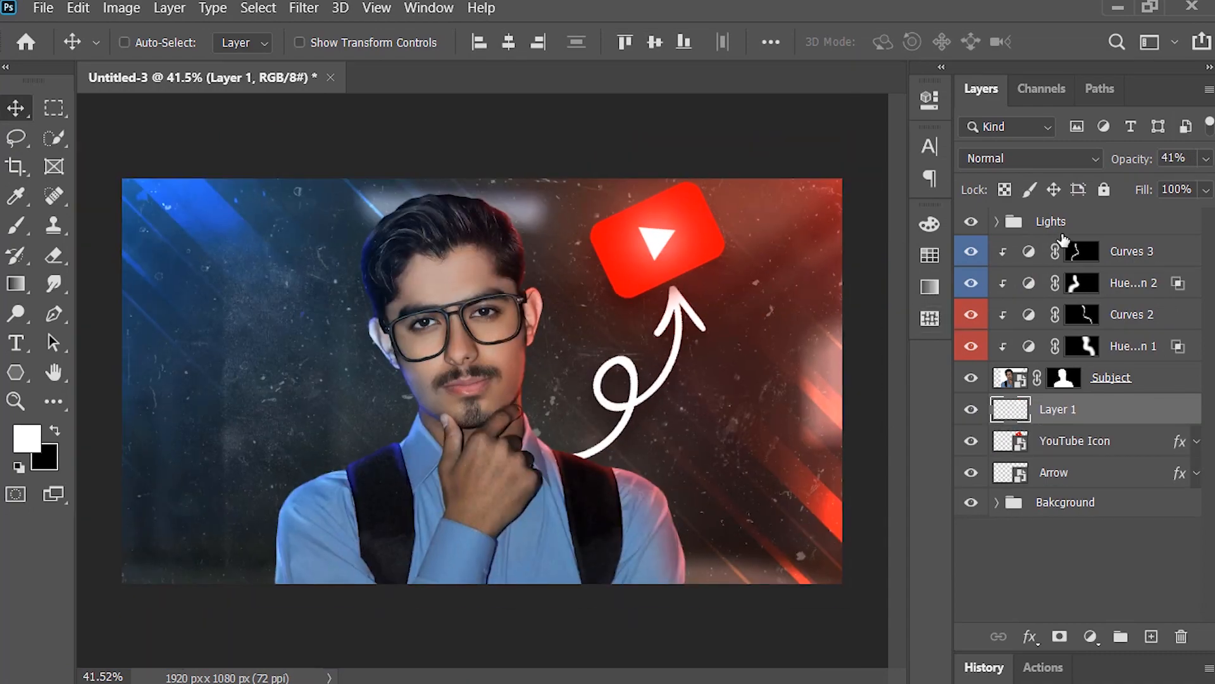
# Step: Add a new layer above the Lights group and brush soft black along the bottom edge of the canvas
pyautogui.click(1080, 221)
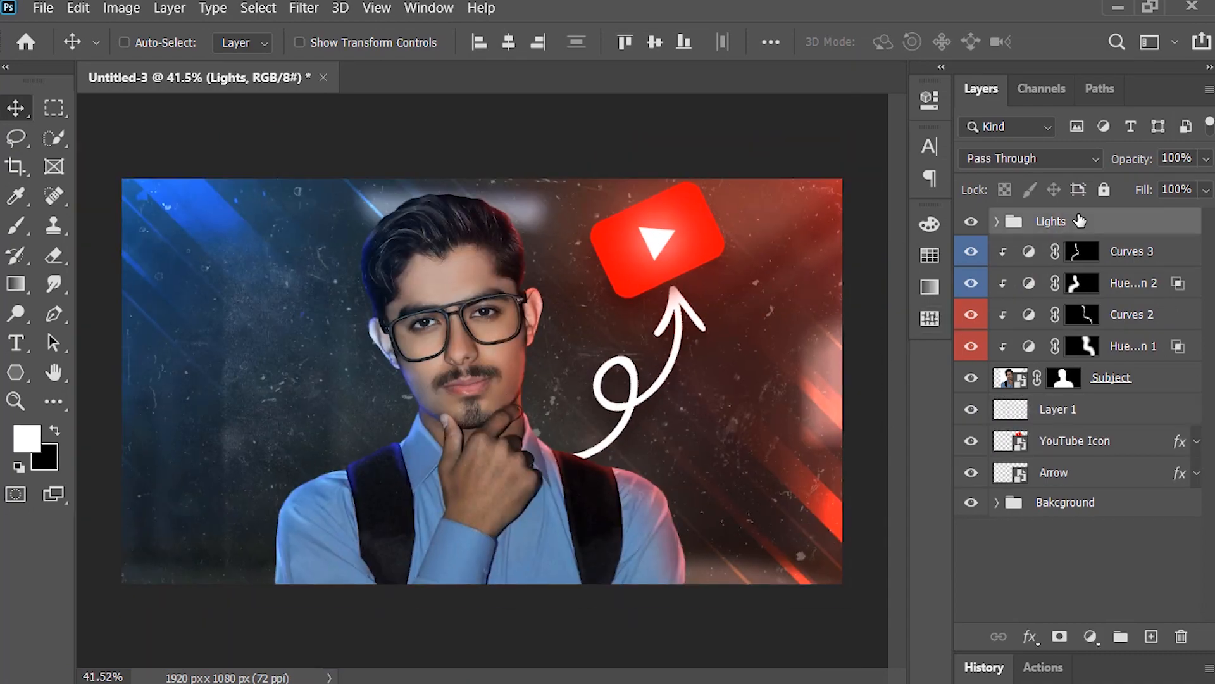
pyautogui.click(1153, 635)
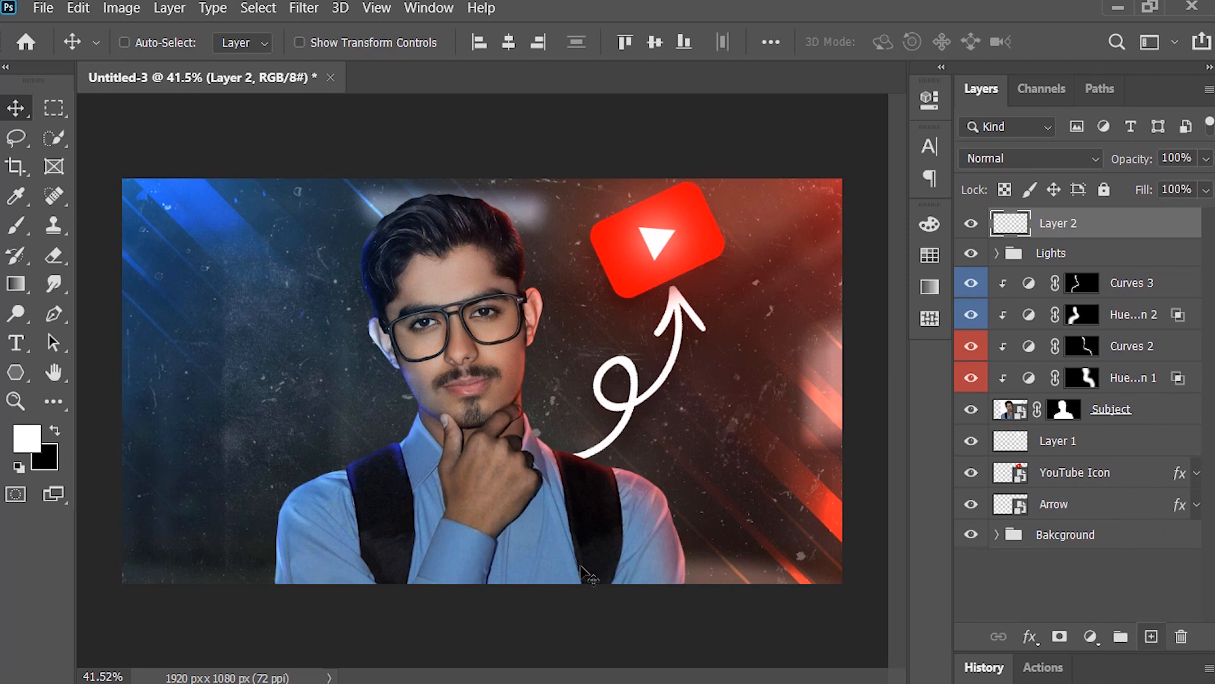
pyautogui.click(55, 431)
pyautogui.scroll(-2, 95, 345)
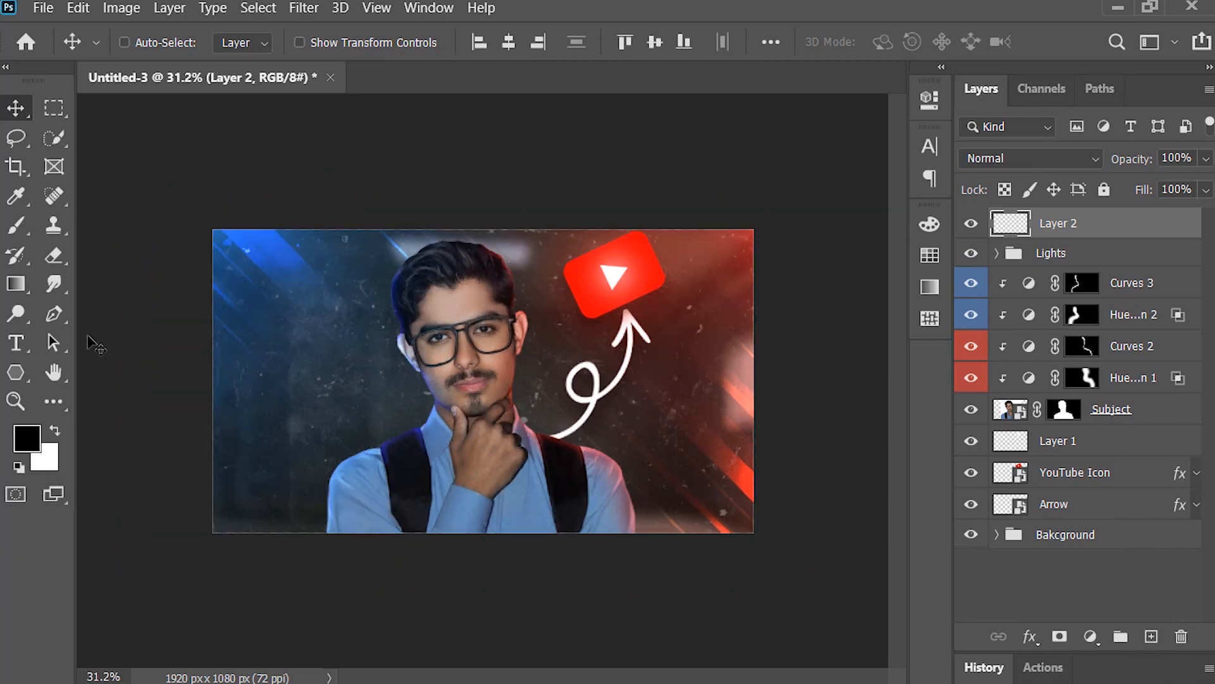
pyautogui.click(18, 225)
pyautogui.moveTo(215, 534); pyautogui.dragTo(832, 528)
# Step: Stretch the black bottom shading taller in both directions and set its layer opacity to 80%
pyautogui.hotkey('ctrl', 't')
pyautogui.moveTo(483, 532); pyautogui.dragTo(483, 583)
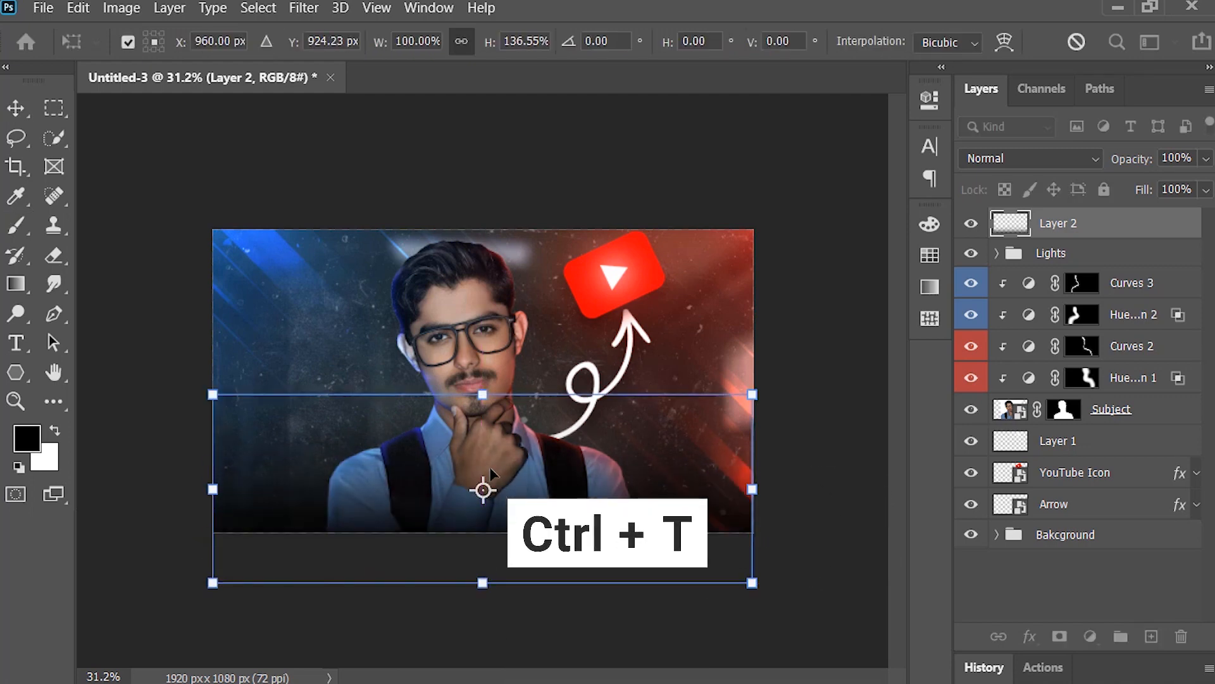
pyautogui.moveTo(482, 396); pyautogui.dragTo(482, 375)
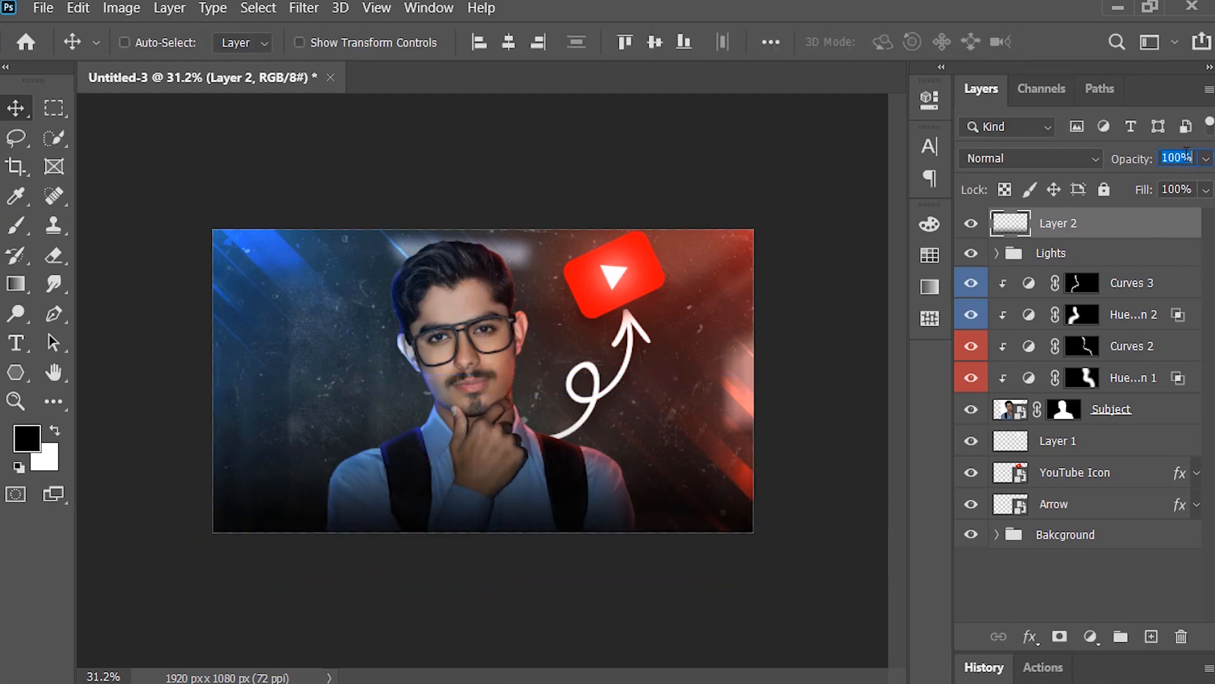
pyautogui.write('80')
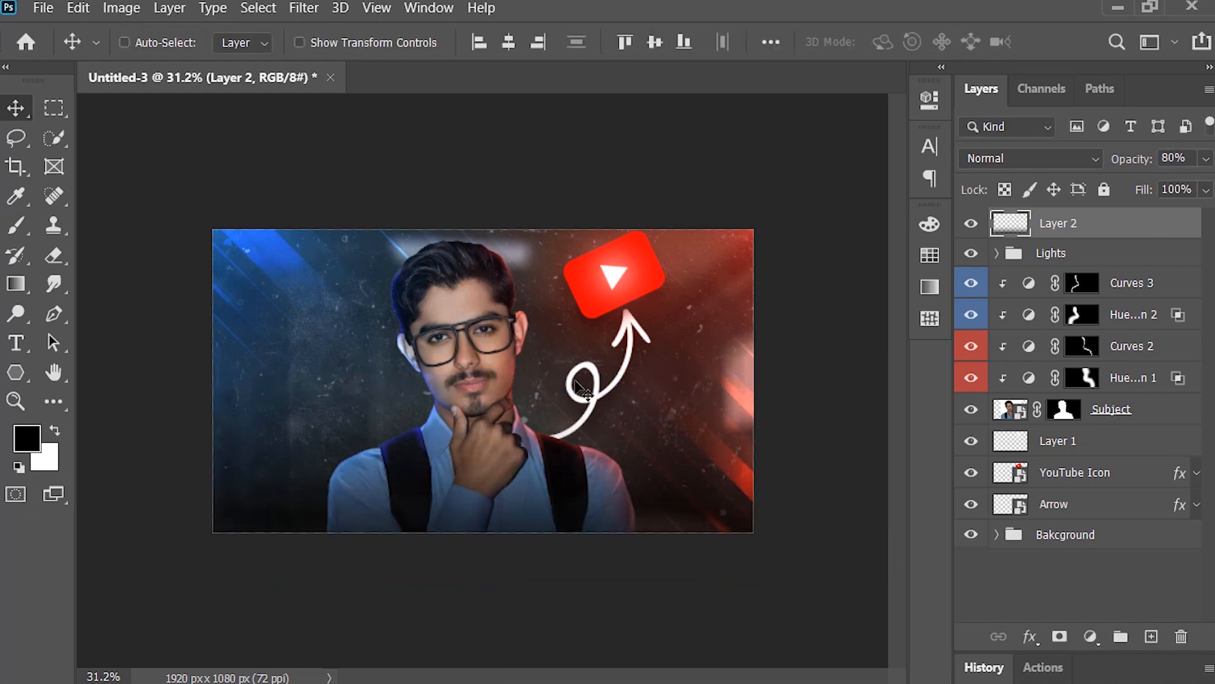
# Step: Add the white text "#DESiGN" in Montserrat ExtraBold, 200 pt, across the subject's chest
pyautogui.click(15, 342)
pyautogui.press('x')
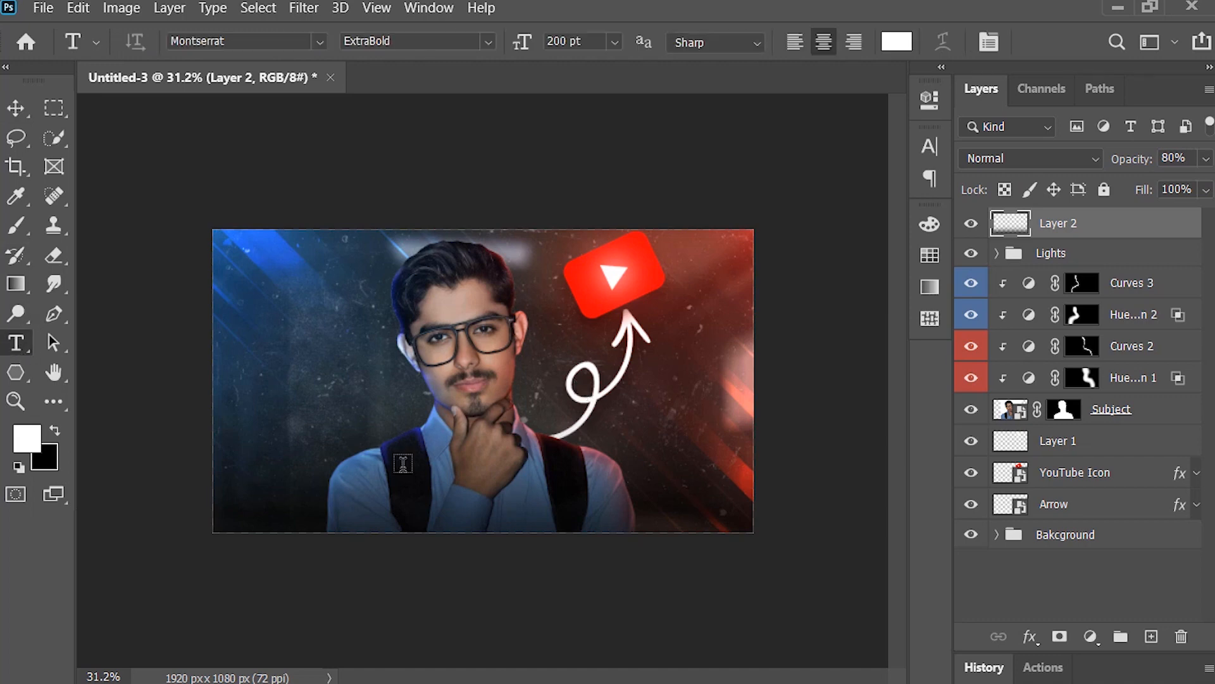
pyautogui.click(437, 499)
pyautogui.write('#DESiGN')
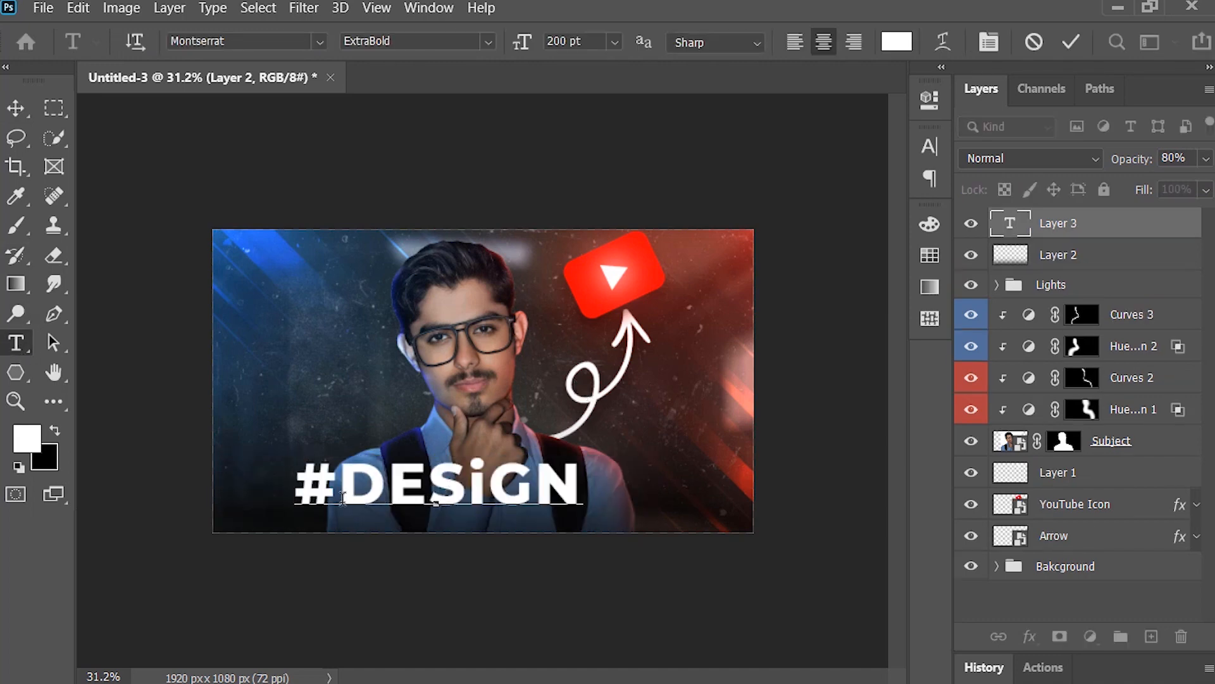
# Step: Color only the # character of the #DESiGN text red
pyautogui.moveTo(343, 498); pyautogui.dragTo(261, 496)
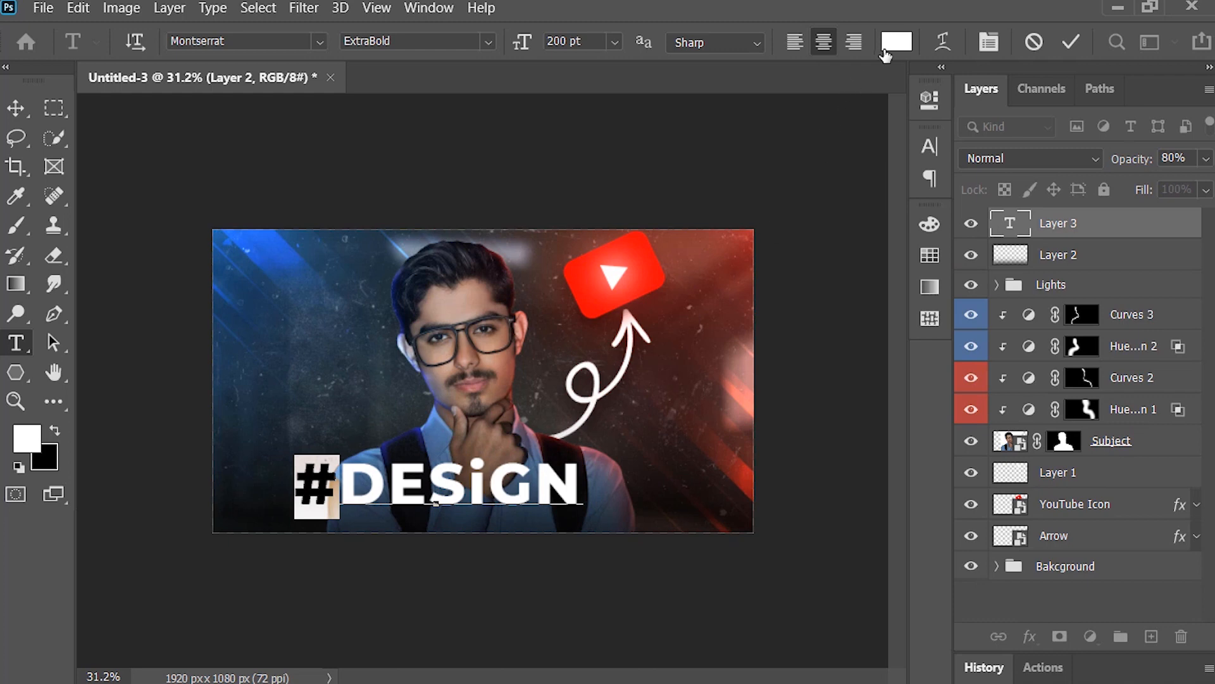
pyautogui.click(895, 41)
pyautogui.click(1187, 196)
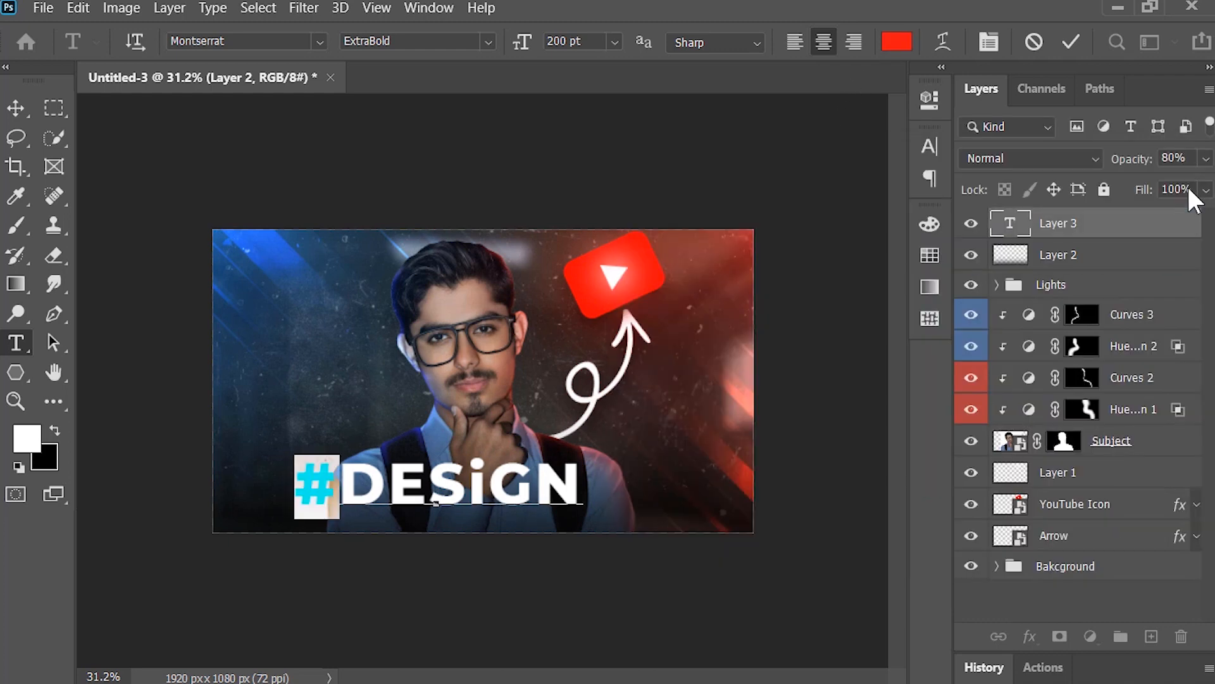
pyautogui.click(1071, 42)
# Step: Move the #DESiGN text slightly lower and center it horizontally on the canvas
pyautogui.press('v')
pyautogui.moveTo(542, 485); pyautogui.dragTo(575, 496)
pyautogui.click(509, 42)
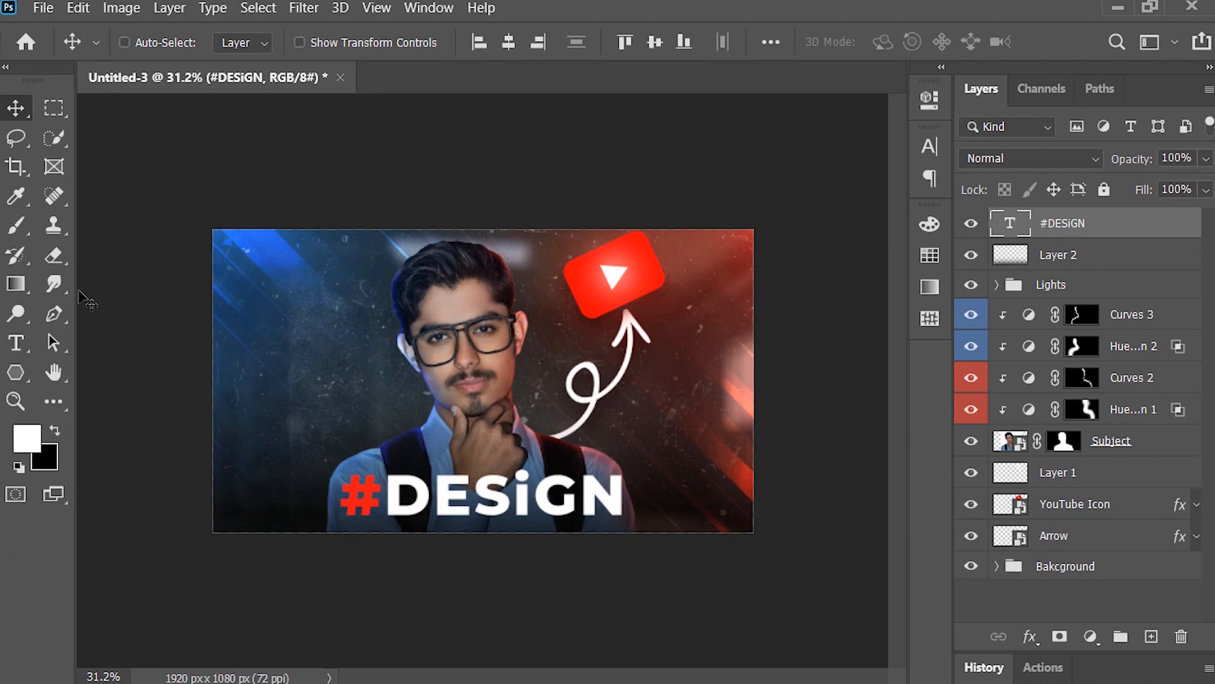
# Step: Add the white two-line text "How To Make Thumbnail" in a condensed font and place it beside the subject's face on the blue side
pyautogui.click(24, 345)
pyautogui.click(280, 311)
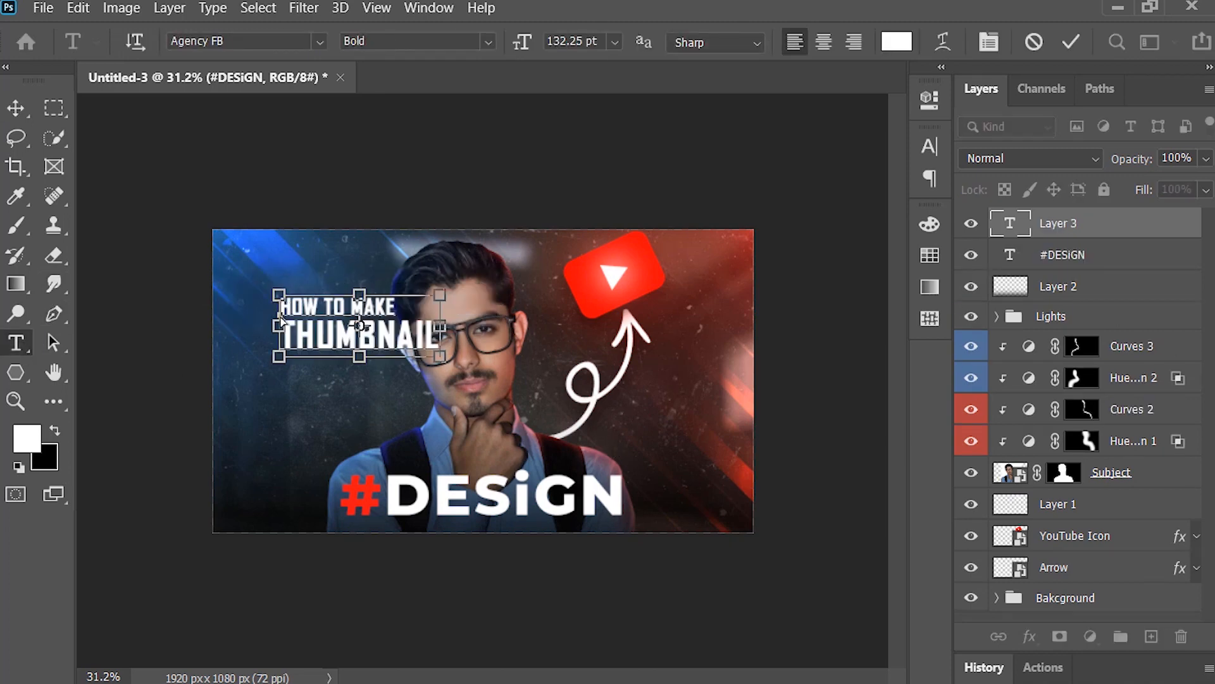
pyautogui.press('v')
pyautogui.moveTo(361, 228); pyautogui.dragTo(355, 338)
# Step: Group the two text layers and name the group "Text"
pyautogui.keyDown('shift'); pyautogui.click(1090, 253); pyautogui.keyUp('shift')
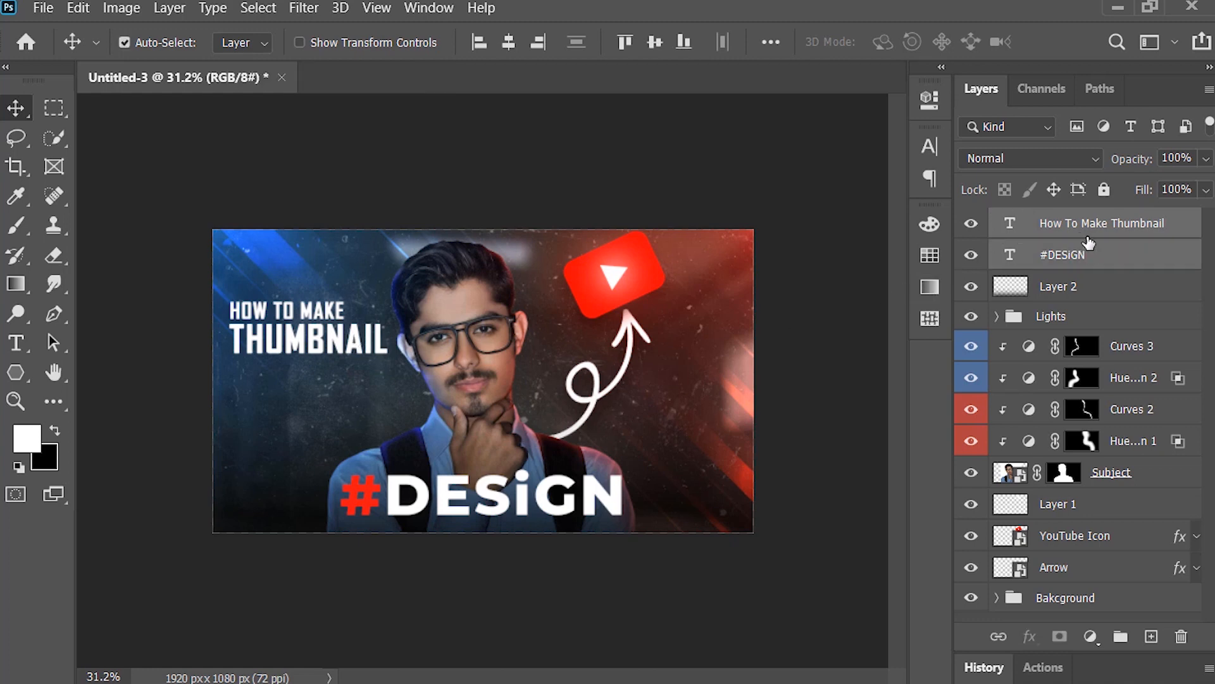
pyautogui.hotkey('ctrl', 'g')
pyautogui.doubleClick(1072, 221)
pyautogui.write('Text')
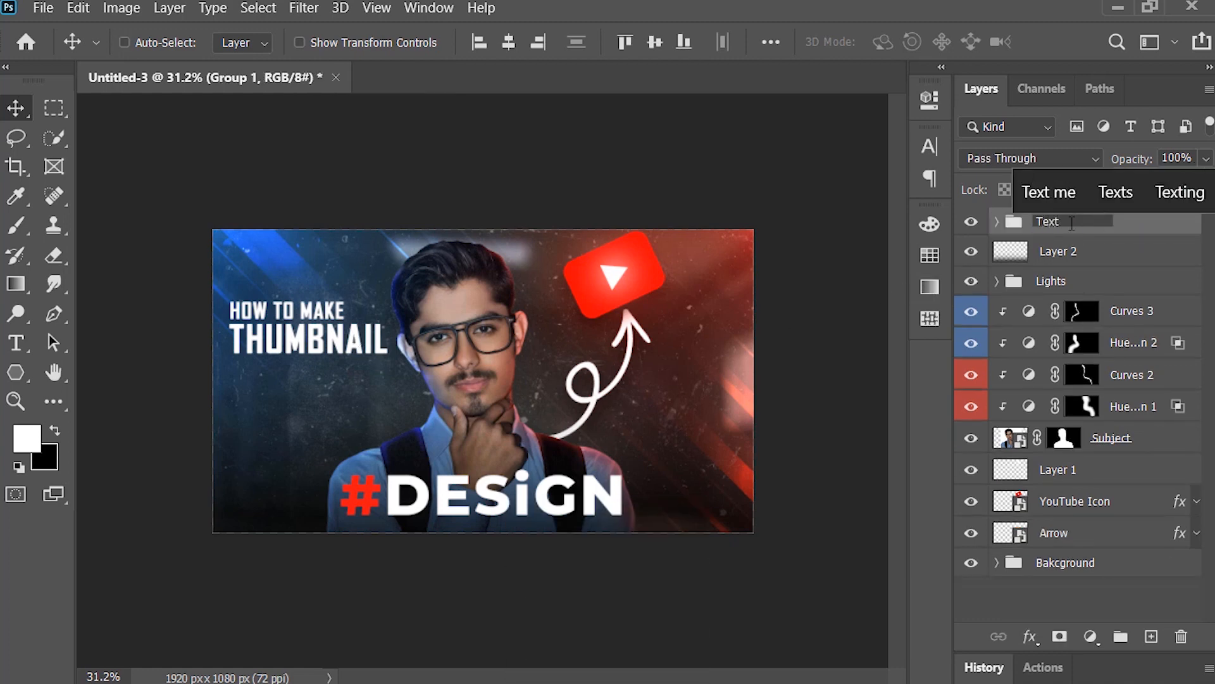
pyautogui.press('Return')
# Step: Give the Text group a black Multiply drop shadow with 73% opacity, 95° angle, 35 px distance and 59 px size
pyautogui.rightClick(1071, 223)
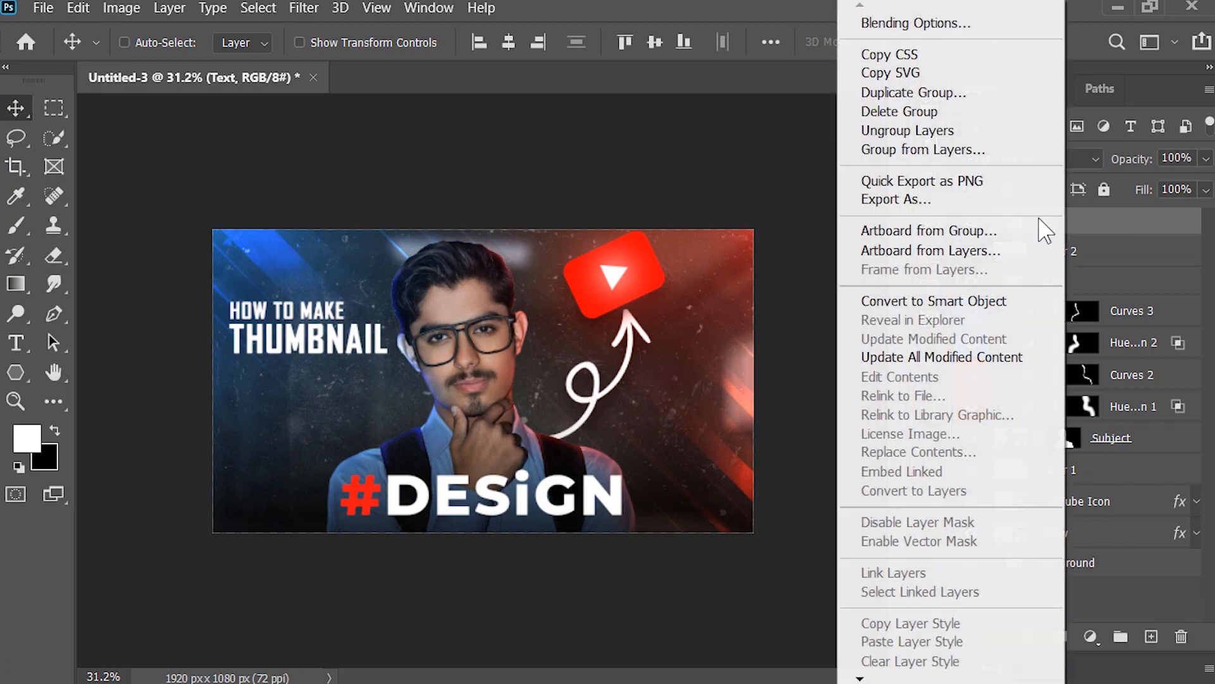
pyautogui.click(962, 22)
pyautogui.moveTo(753, 45); pyautogui.dragTo(924, 37)
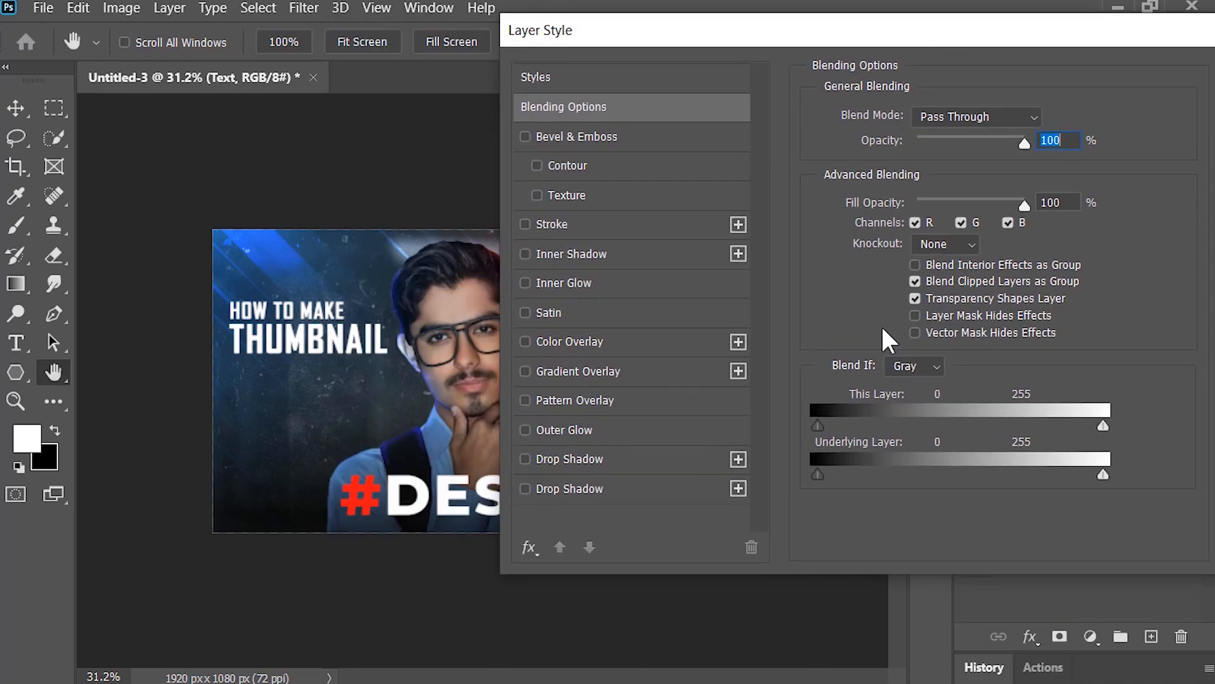
pyautogui.click(617, 497)
pyautogui.moveTo(1051, 33); pyautogui.dragTo(946, 75)
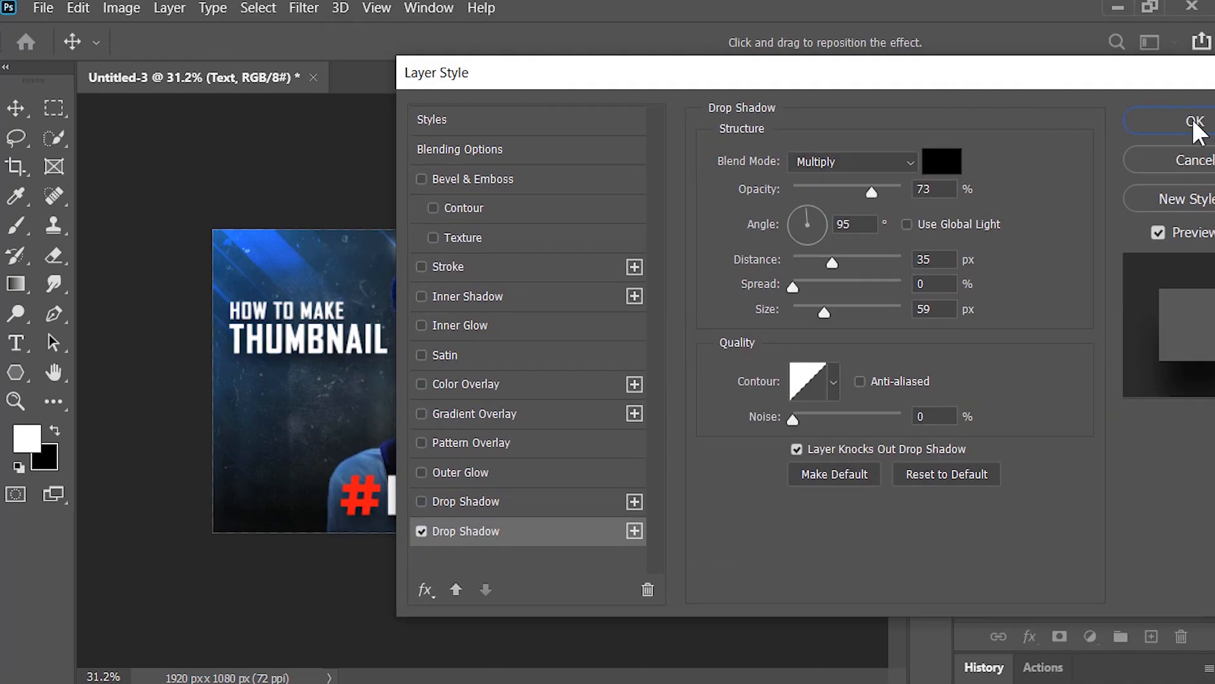
pyautogui.click(1194, 123)
pyautogui.click(1197, 221)
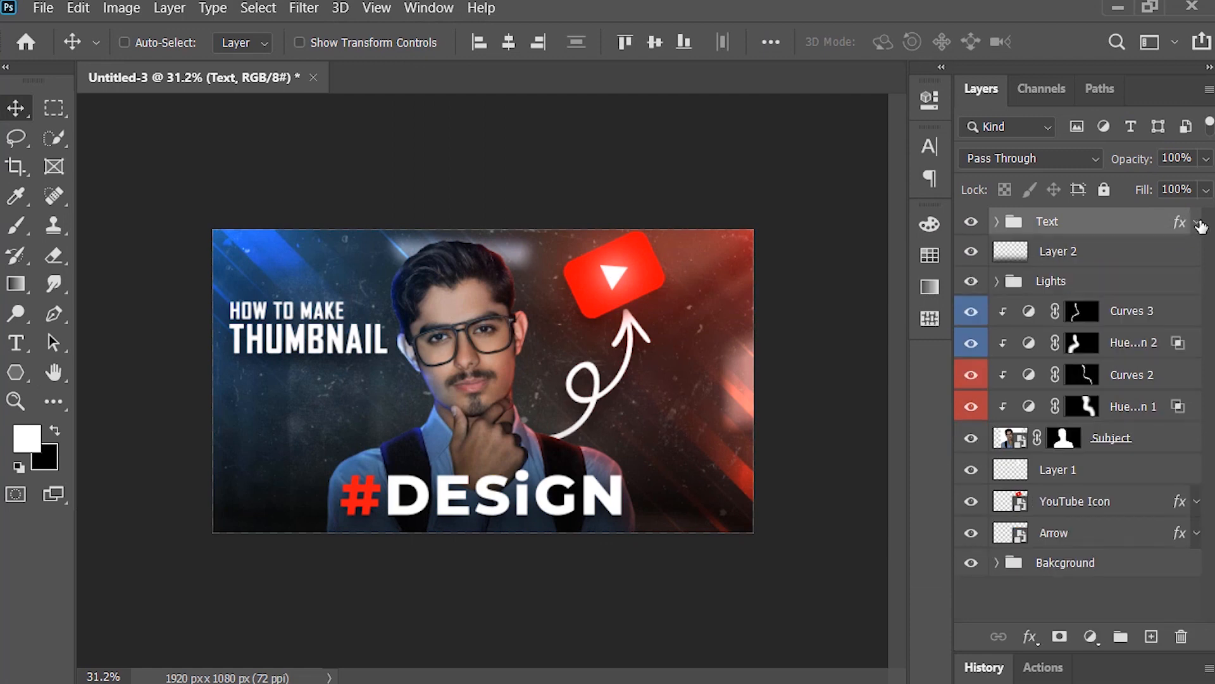
# Step: Stamp all visible layers onto a new top layer named "Camera Raw Filter" and convert it to a smart object
pyautogui.hotkey('ctrl', 'shift', 'alt', 'e')
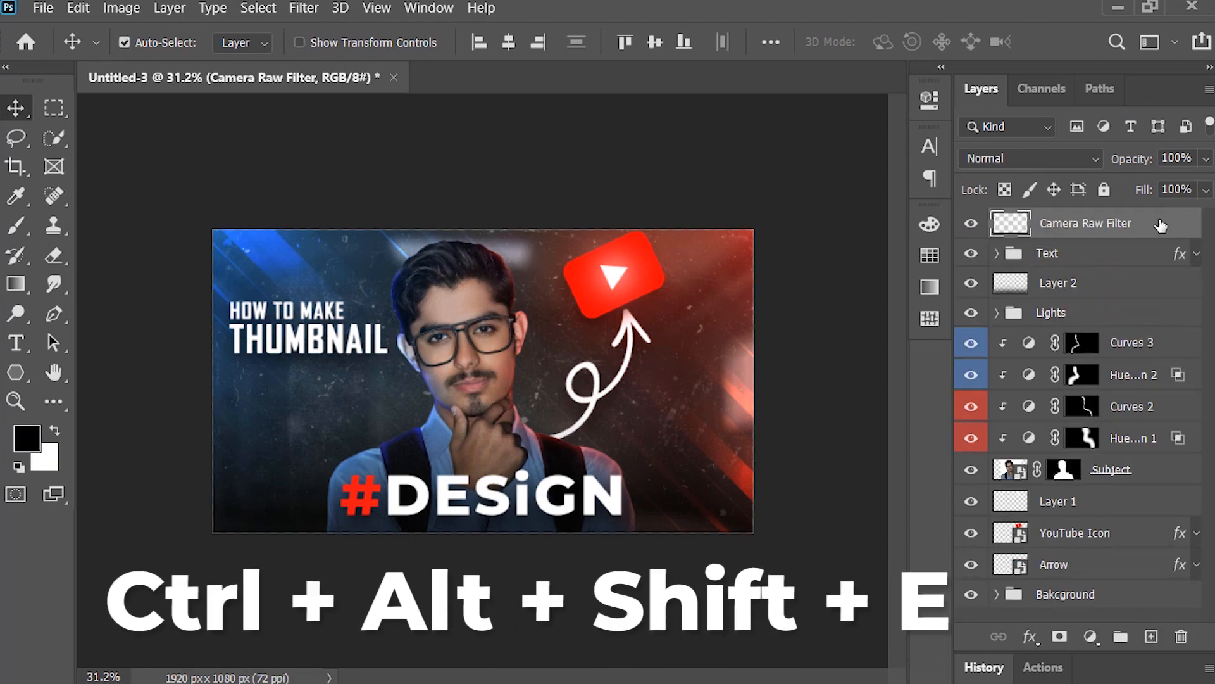
pyautogui.rightClick(1160, 226)
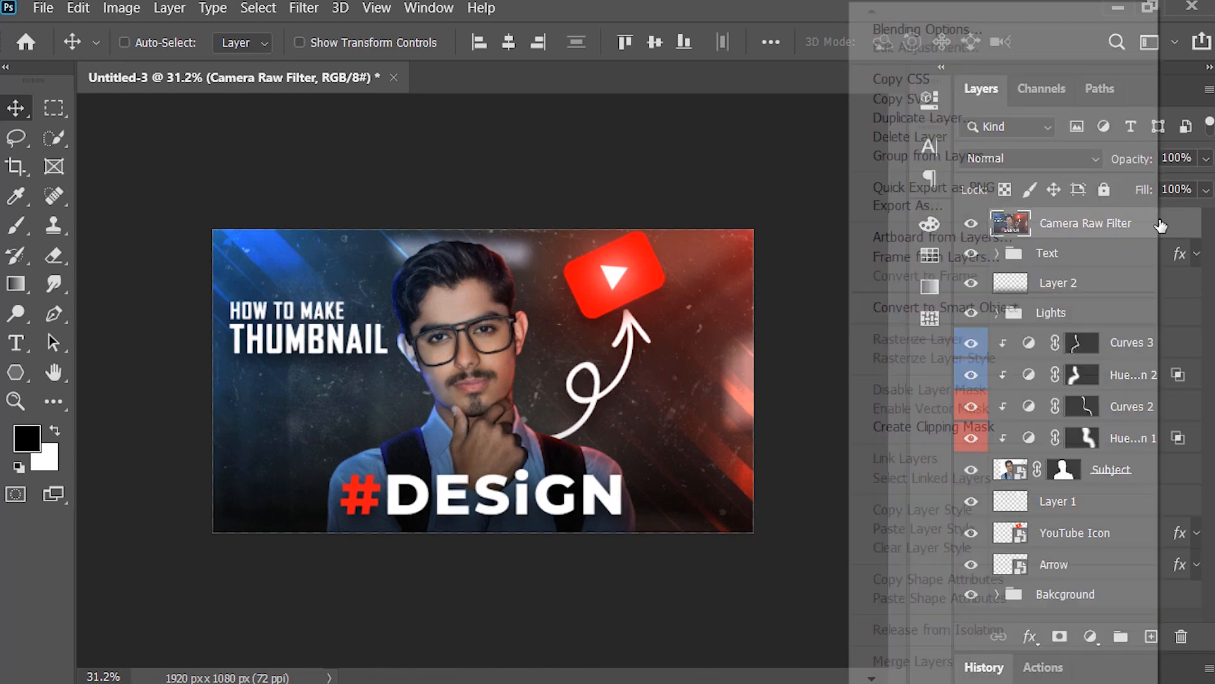
pyautogui.click(1052, 305)
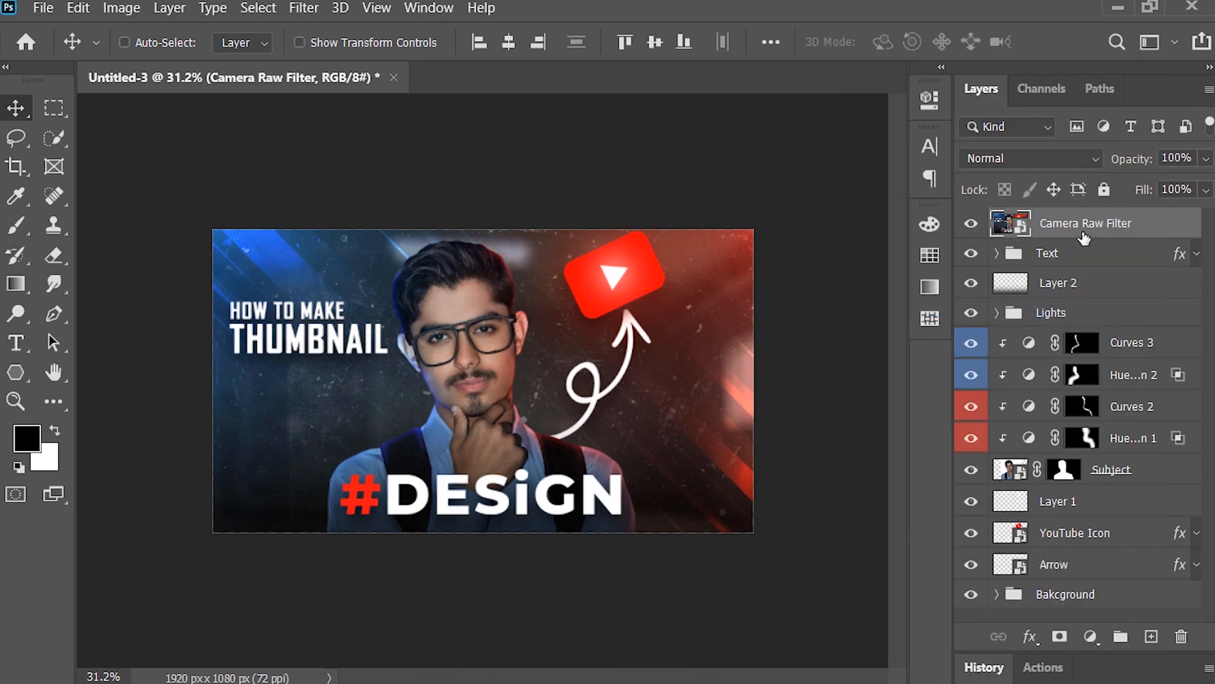
# Step: Apply the Camera Raw Filter with Temperature -11, Tint +10, Contrast +10, Texture +11, Clarity +10 and Dehaze +10
pyautogui.hotkey('ctrl', 'shift', 'a')
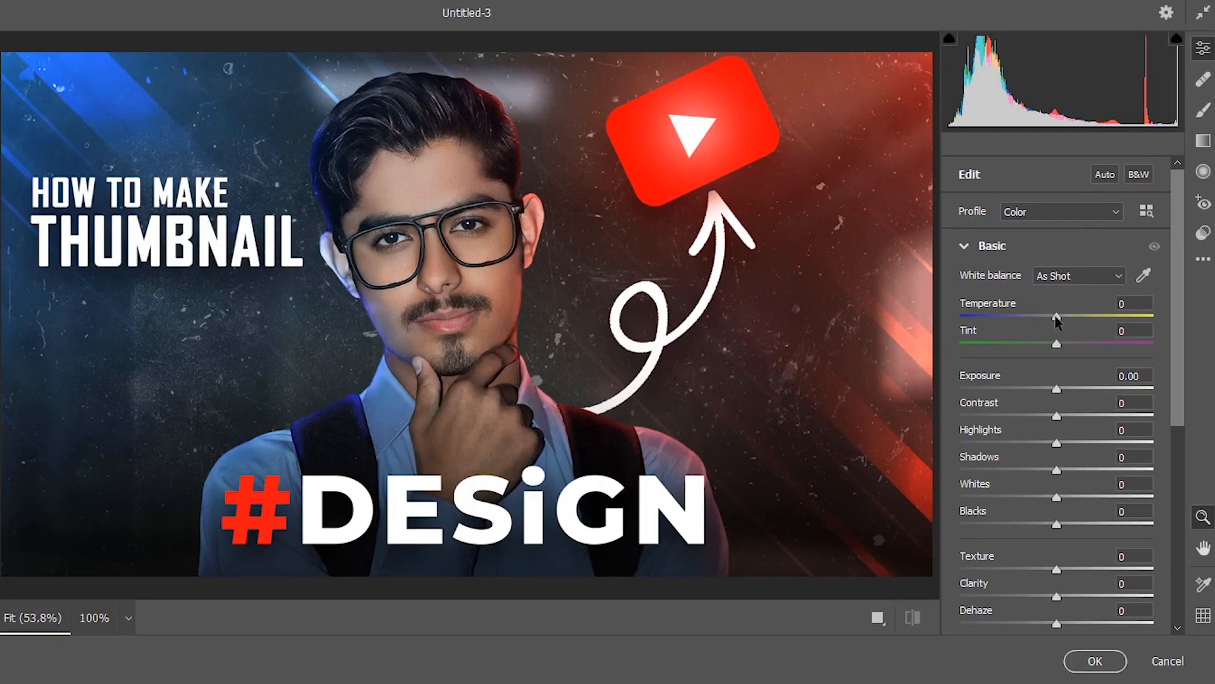
pyautogui.moveTo(1054, 316); pyautogui.dragTo(1067, 345)
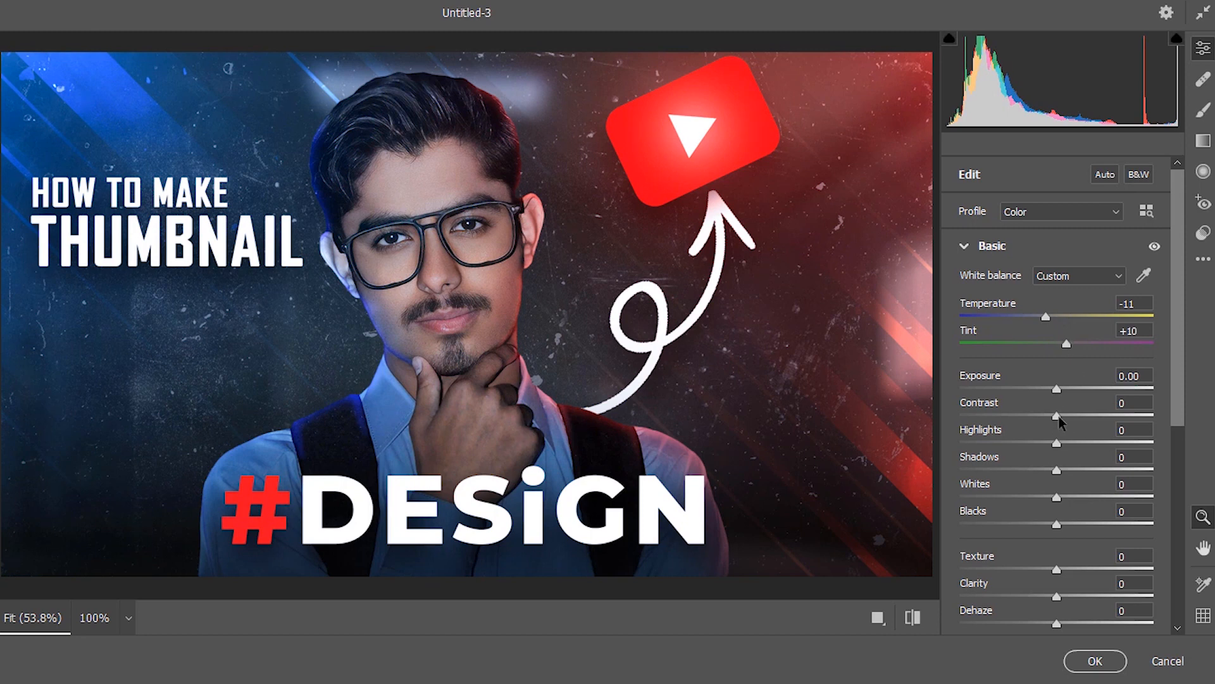
pyautogui.moveTo(1056, 416); pyautogui.dragTo(1068, 415)
pyautogui.moveTo(1061, 570); pyautogui.dragTo(1071, 573)
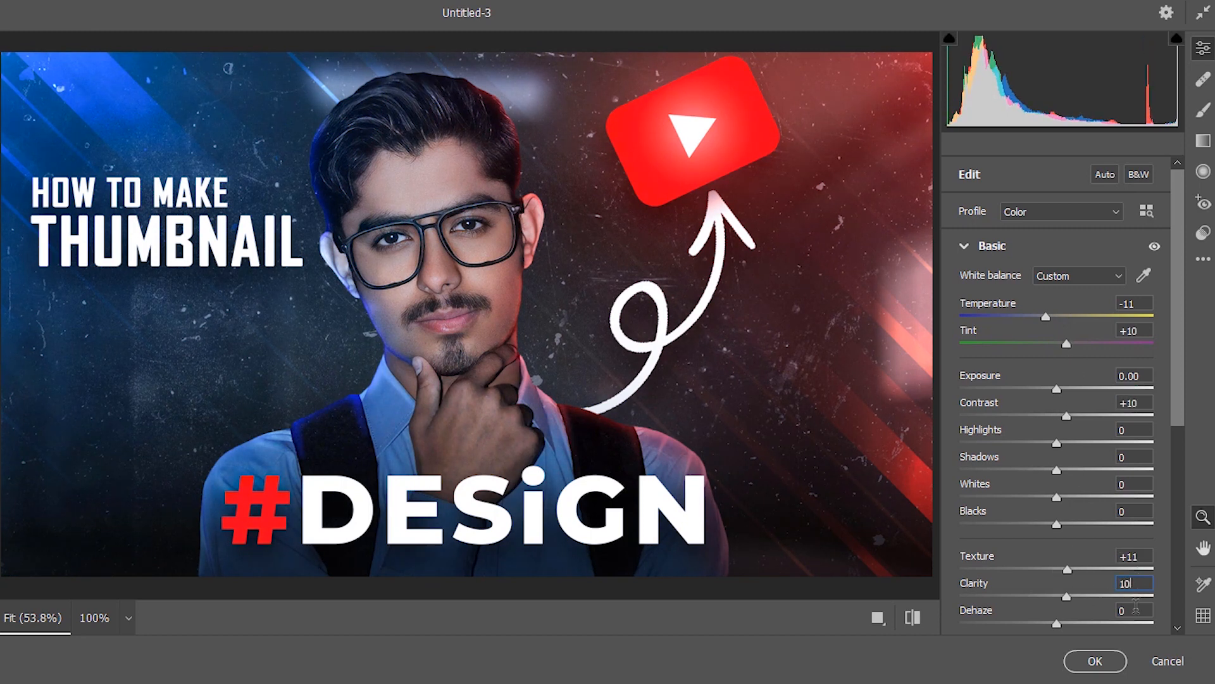
pyautogui.click(1135, 609)
pyautogui.write('10')
pyautogui.click(1093, 661)
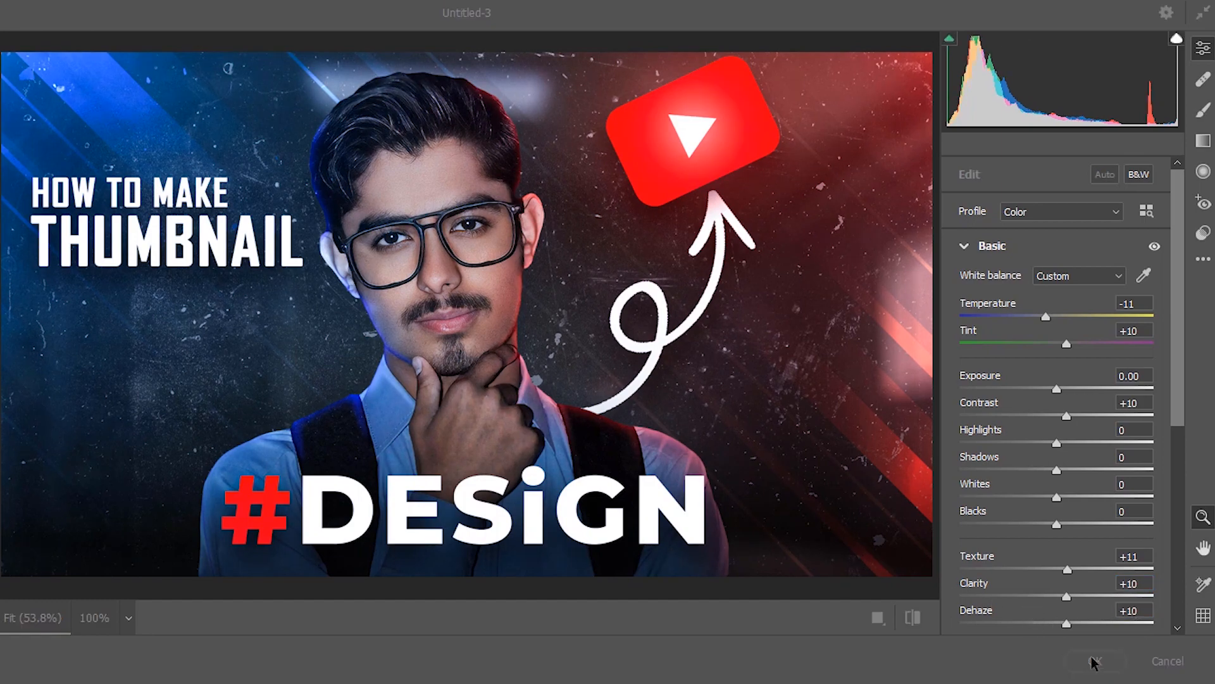
pyautogui.hotkey('ctrl', '0')
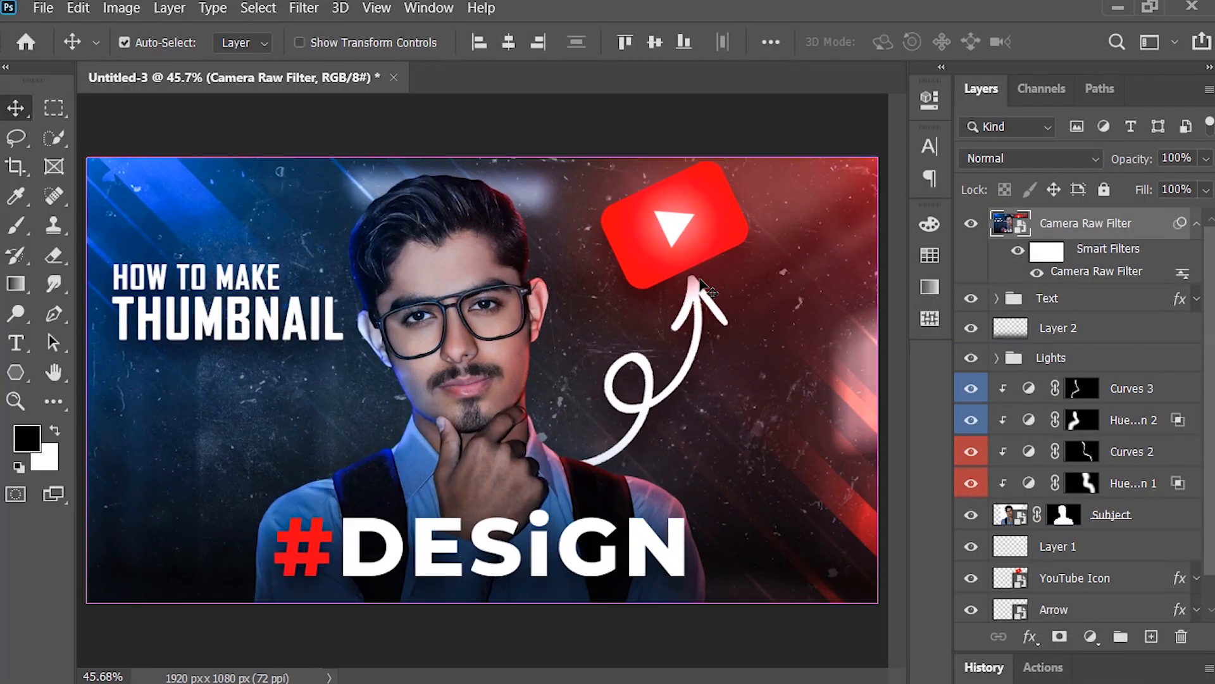